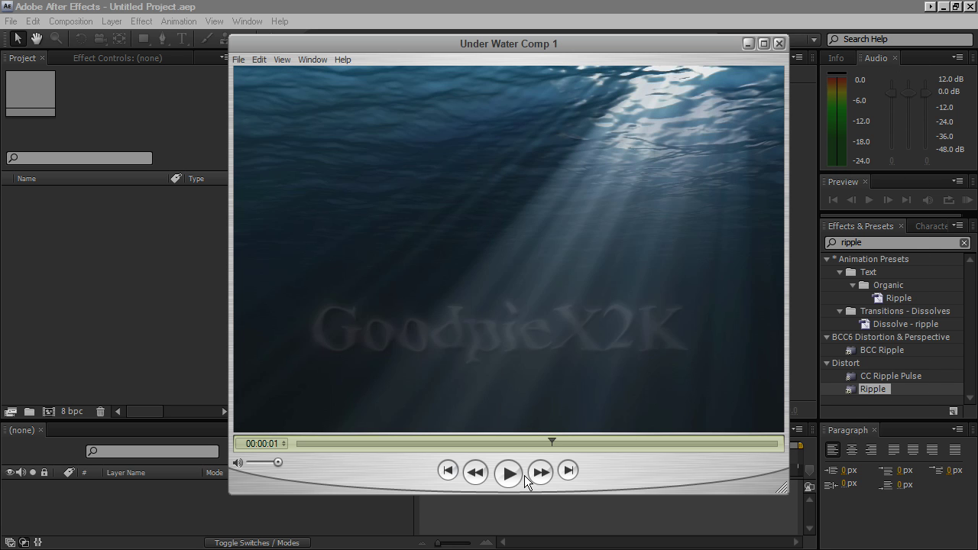
# Step: Play and scrub through the Under Water Comp 1 preview movie, then close QuickTime Player
pyautogui.click(514, 475)
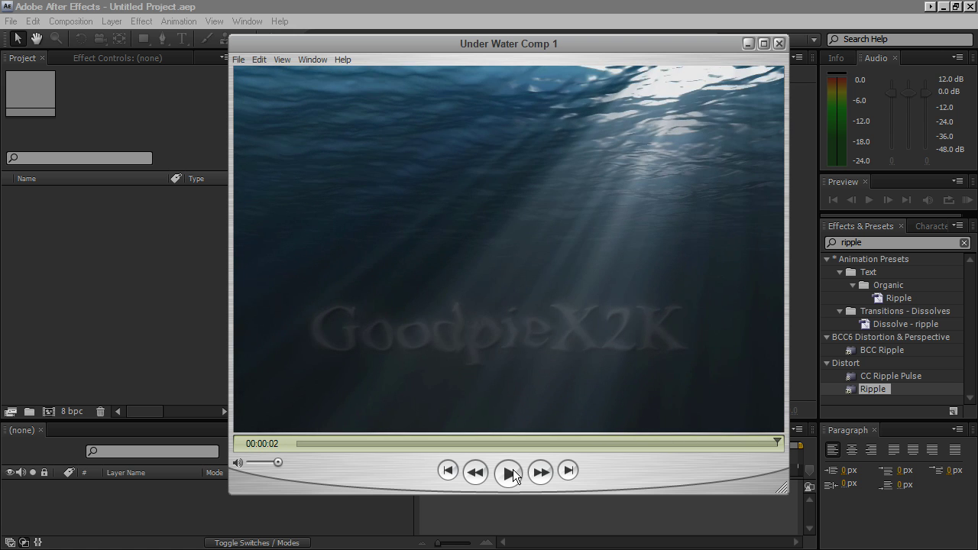
pyautogui.click(513, 471)
pyautogui.click(513, 470)
pyautogui.click(511, 470)
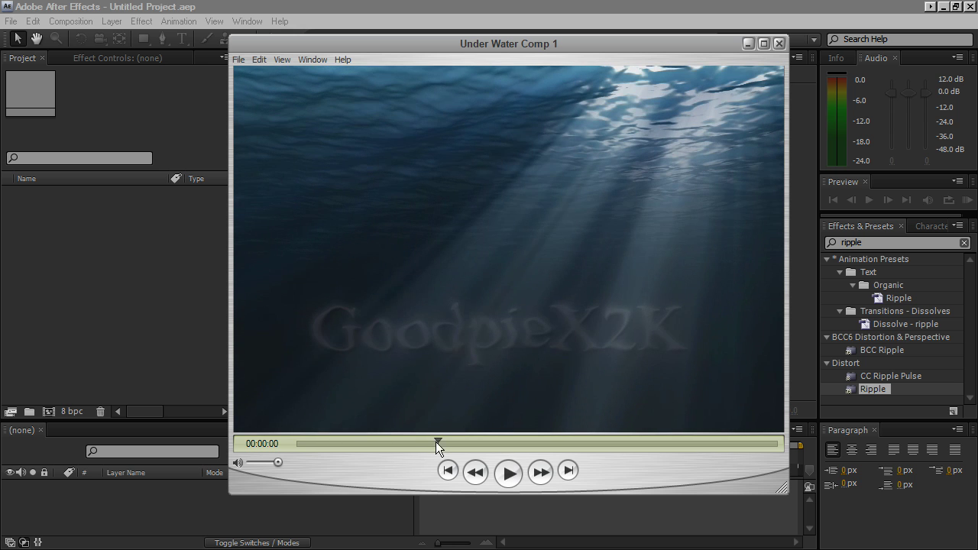
pyautogui.moveTo(438, 443); pyautogui.dragTo(554, 444)
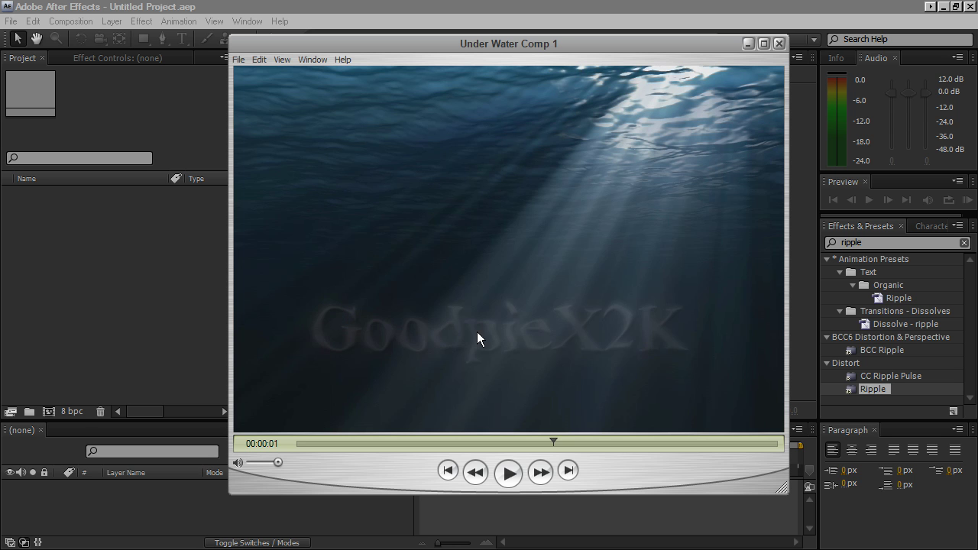
pyautogui.moveTo(550, 444); pyautogui.dragTo(396, 444)
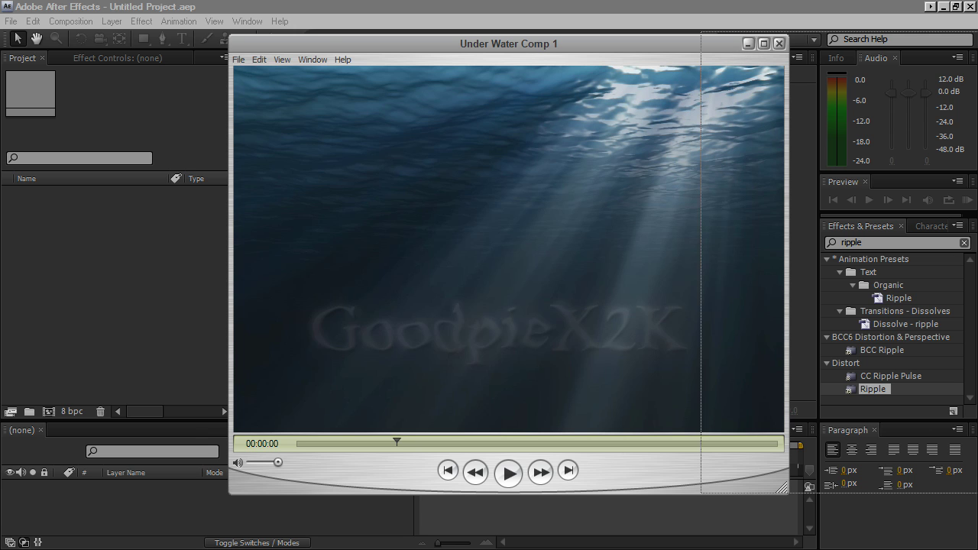
pyautogui.click(748, 44)
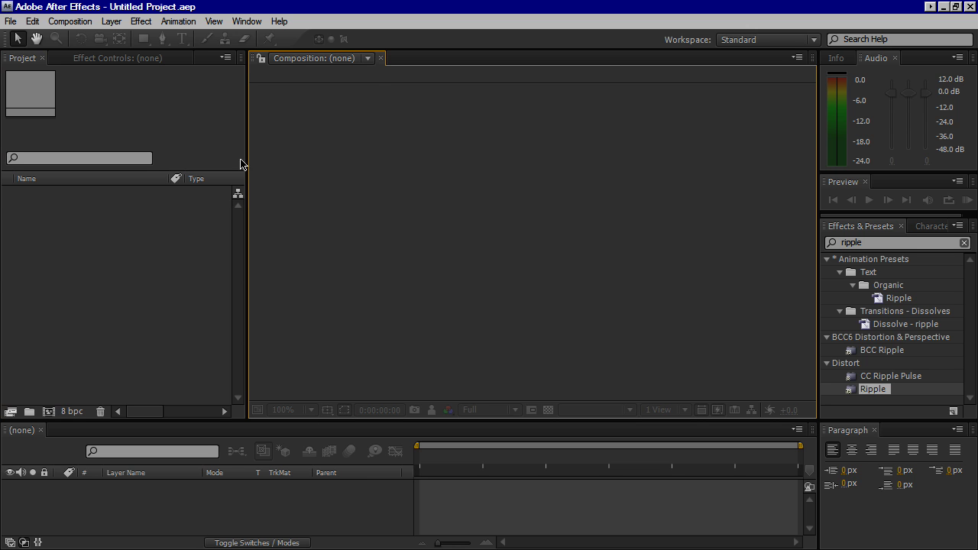
# Step: Create a 640×480, 5-second composition named 'Under Water'
pyautogui.click(68, 21)
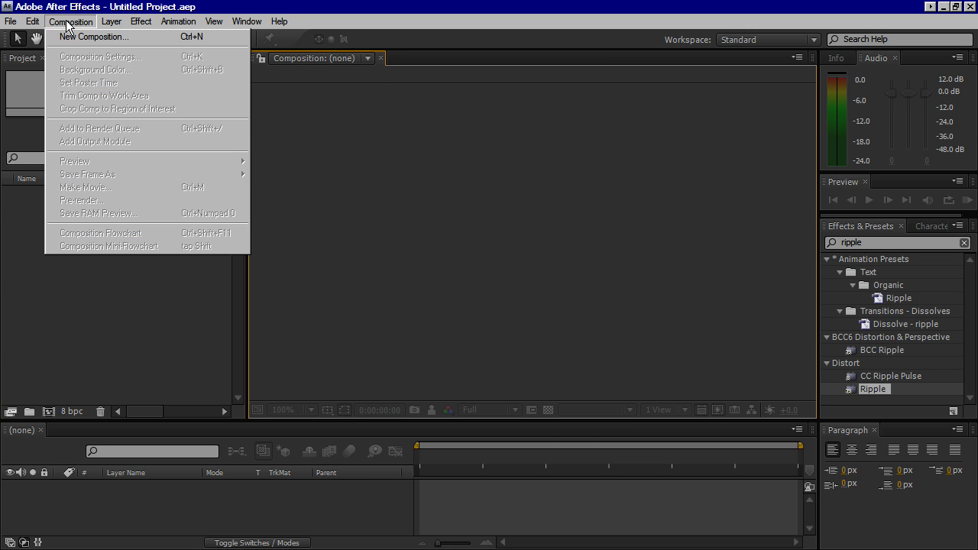
pyautogui.click(79, 35)
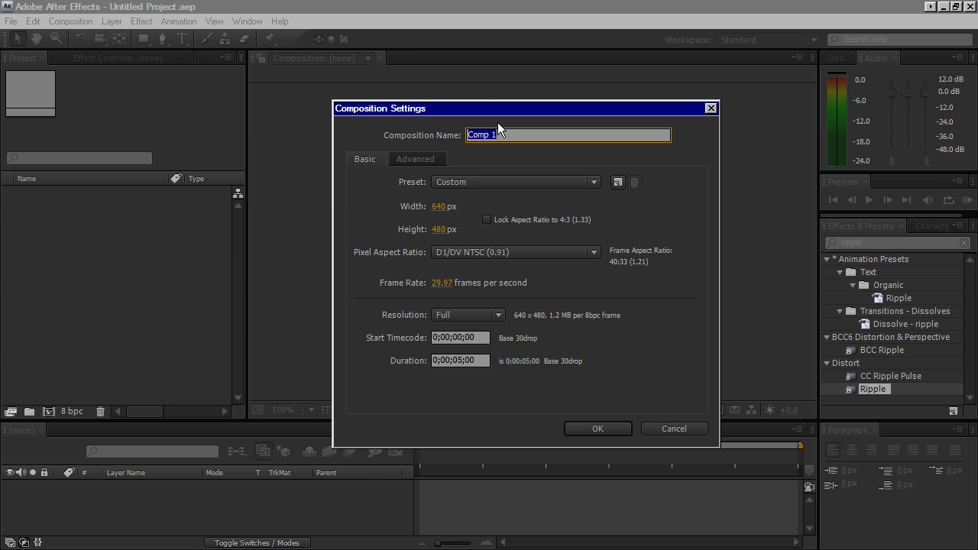
pyautogui.write('Under Water')
pyautogui.click(598, 429)
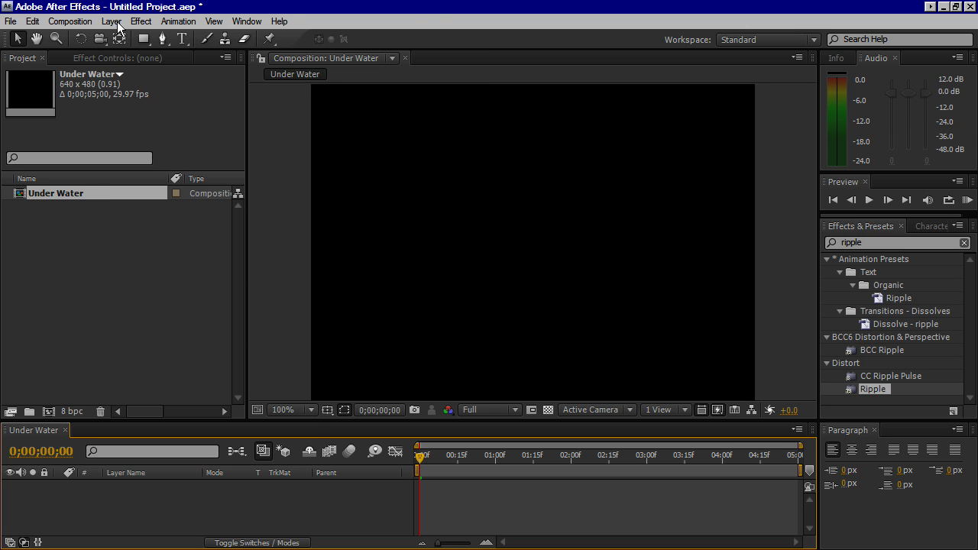
# Step: Add a comp-sized Deep Royal Blue solid layer
pyautogui.click(114, 21)
pyautogui.moveTo(267, 43)
pyautogui.click(334, 49)
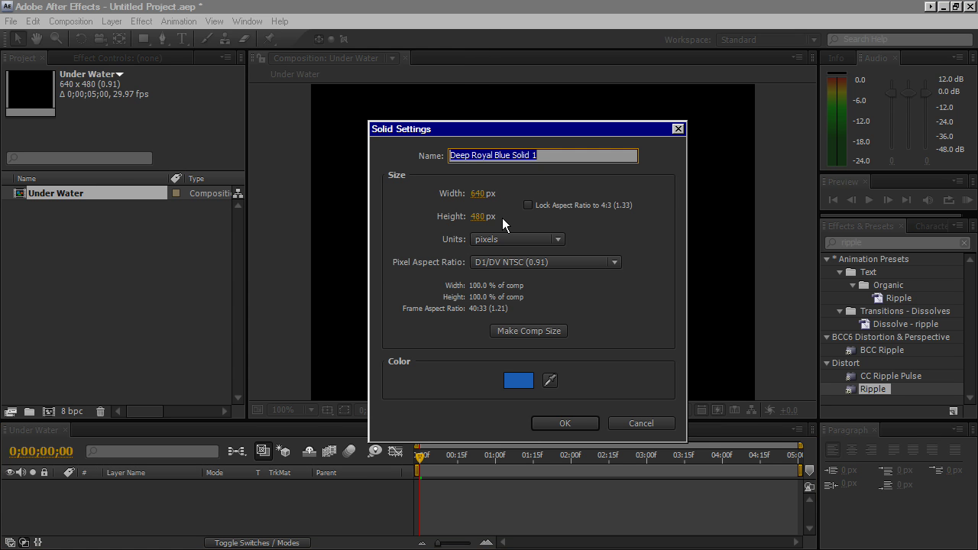
pyautogui.click(534, 332)
pyautogui.click(575, 426)
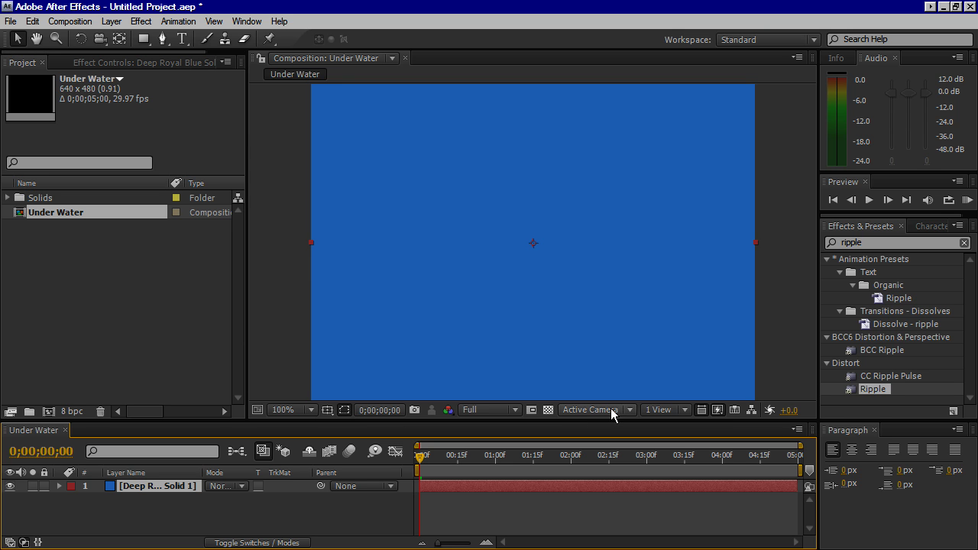
# Step: Search for 'psuna' in Effects & Presets and apply Psunami to the blue solid
pyautogui.click(833, 241)
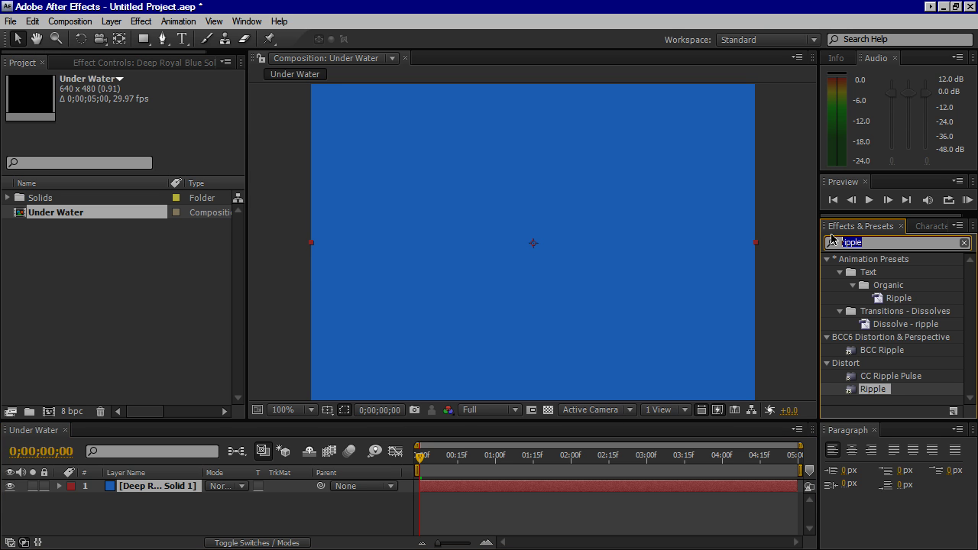
pyautogui.press('BackSpace')
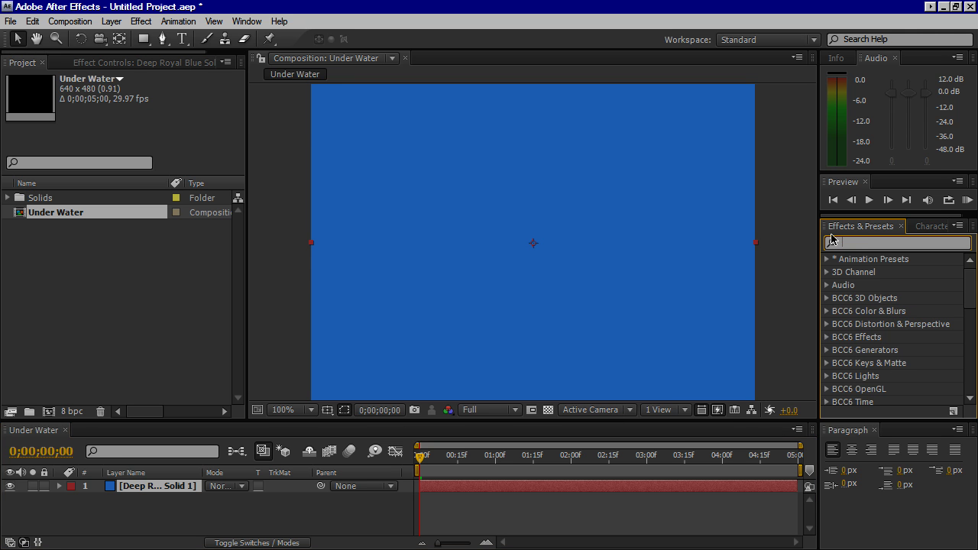
pyautogui.write('psuna')
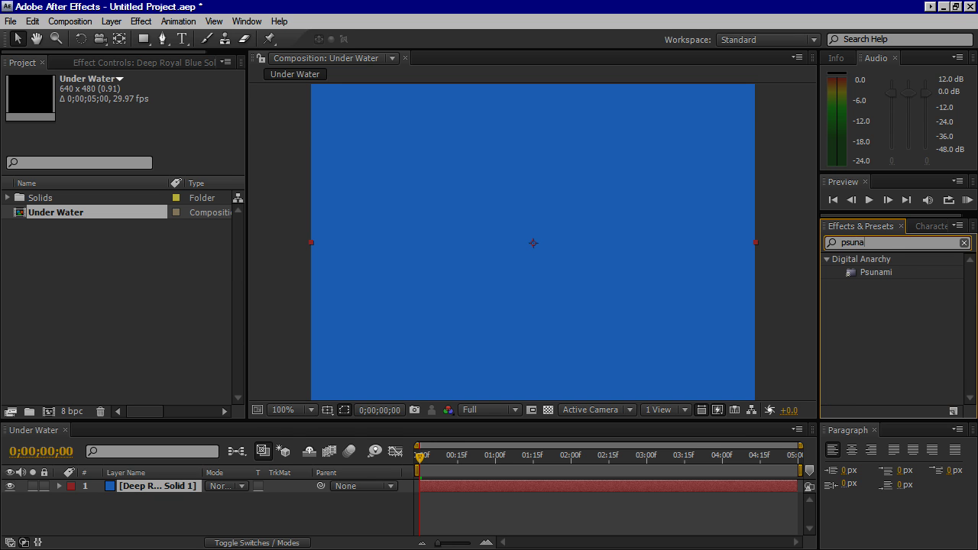
pyautogui.moveTo(871, 273); pyautogui.dragTo(548, 272)
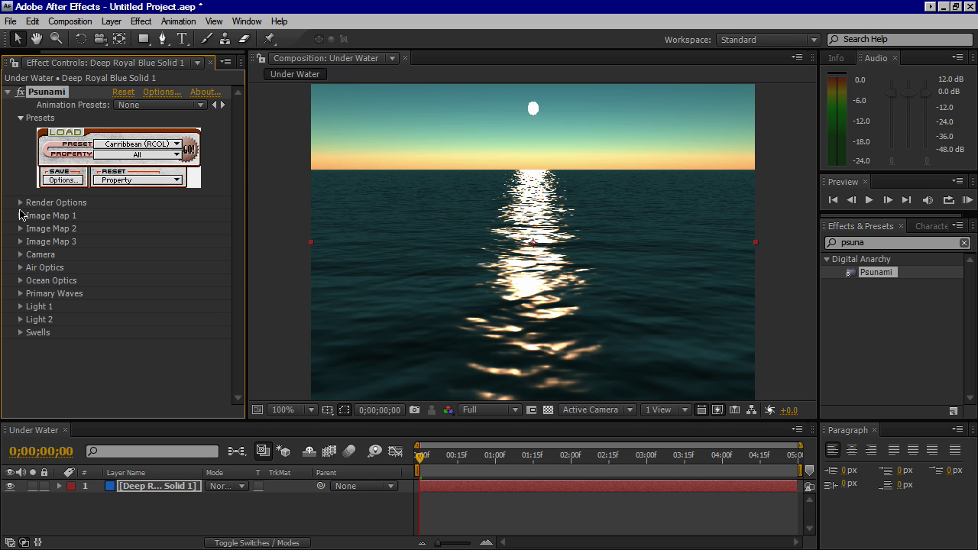
# Step: Load a preset from Psunami's Underwater preset submenu to view the surface from below
pyautogui.click(169, 145)
pyautogui.moveTo(166, 285)
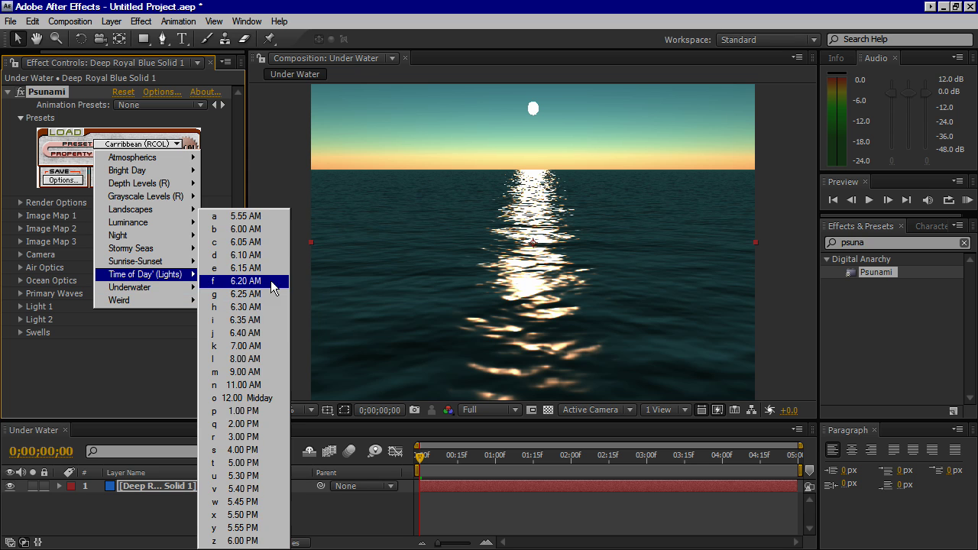
pyautogui.click(213, 289)
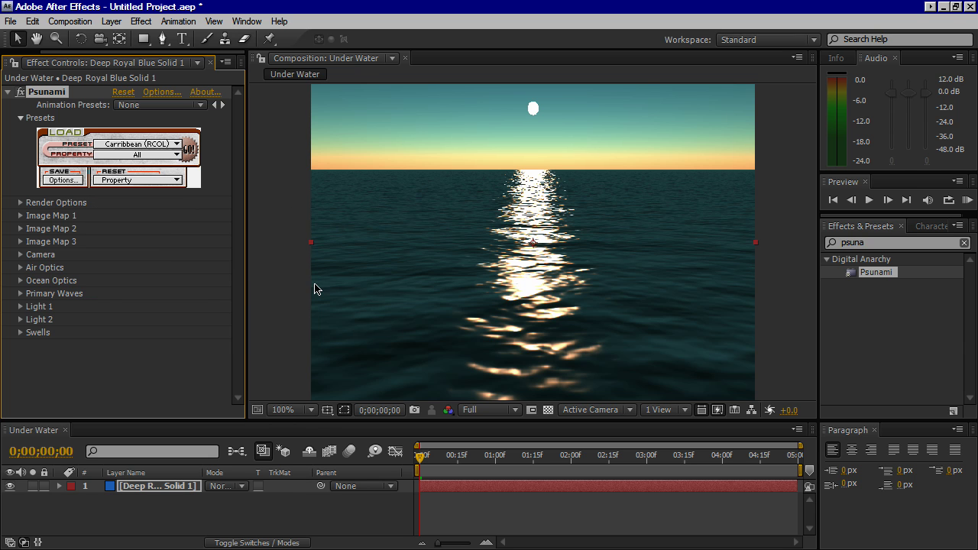
pyautogui.click(130, 145)
pyautogui.moveTo(136, 288)
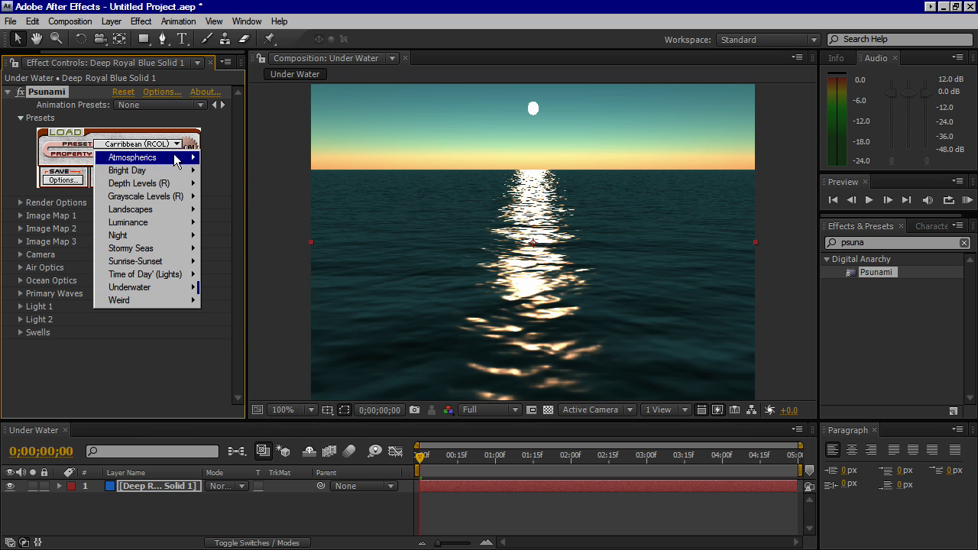
pyautogui.click(189, 147)
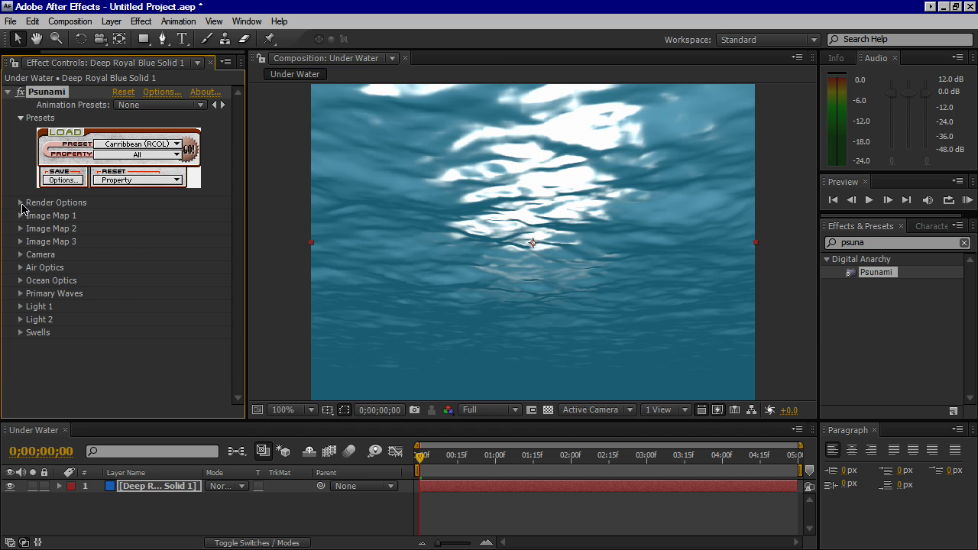
# Step: Set Psunami's Render Options Gamma Scale to 0.75
pyautogui.click(22, 204)
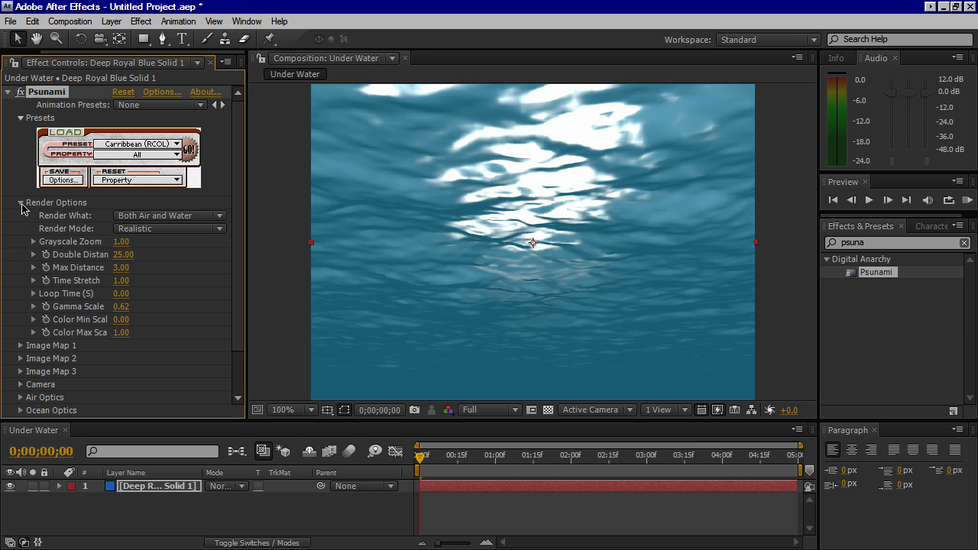
pyautogui.click(121, 307)
pyautogui.write('0.75')
pyautogui.press('Return')
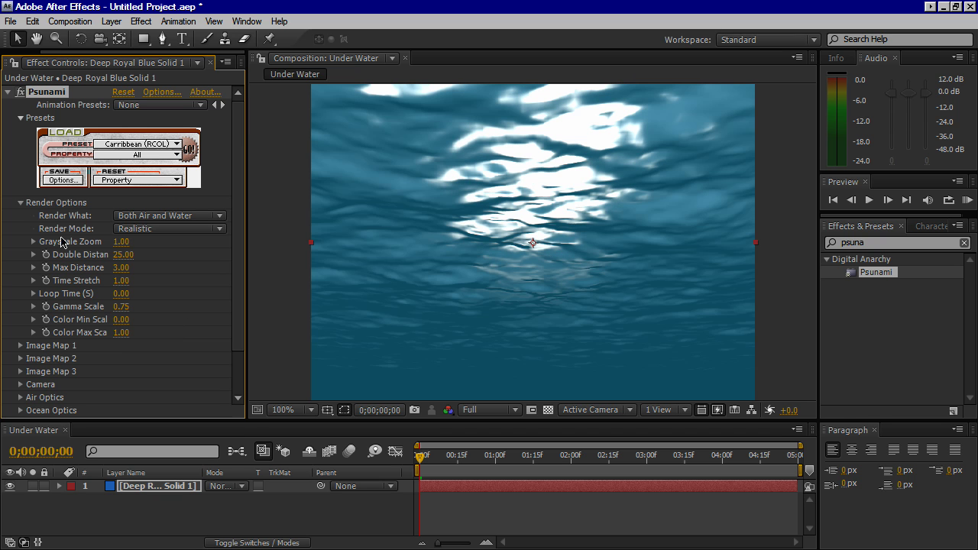
pyautogui.click(22, 203)
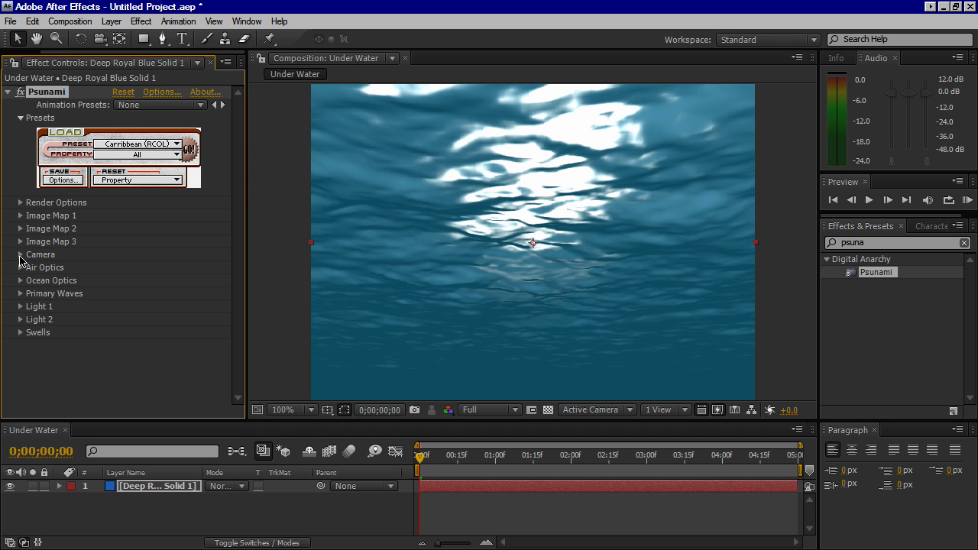
# Step: Set Psunami's camera Tilt to +85° and Pan to +72°
pyautogui.click(20, 256)
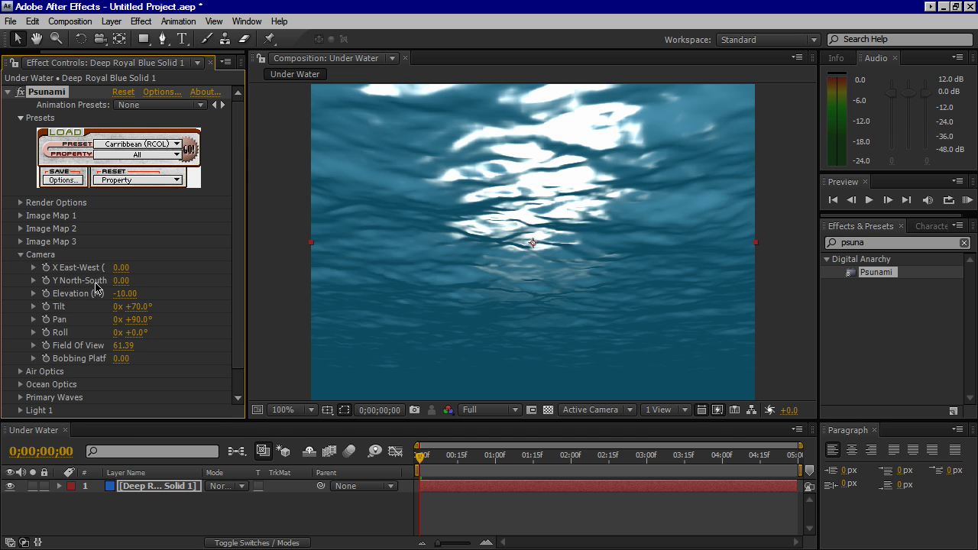
pyautogui.click(134, 306)
pyautogui.write('85')
pyautogui.press('Return')
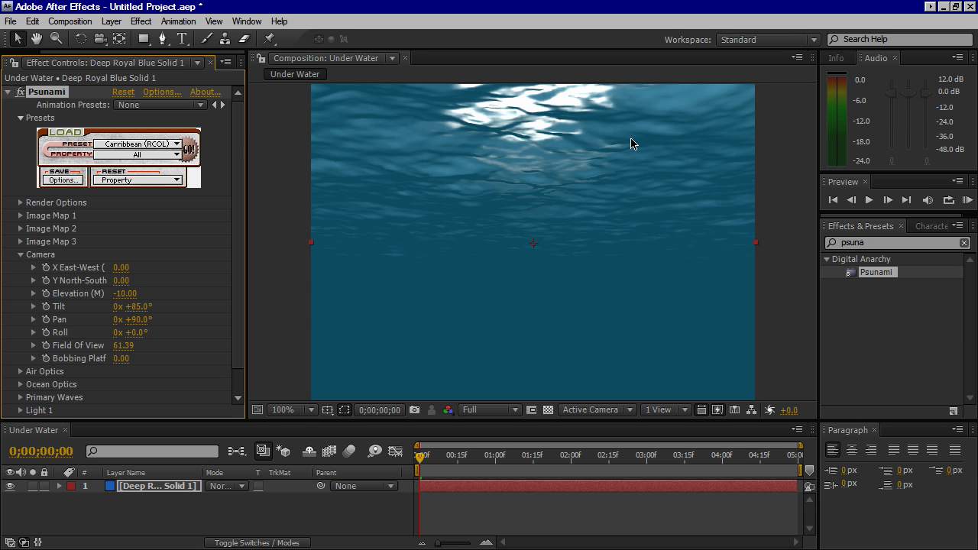
pyautogui.click(139, 324)
pyautogui.write('70')
pyautogui.press('Return')
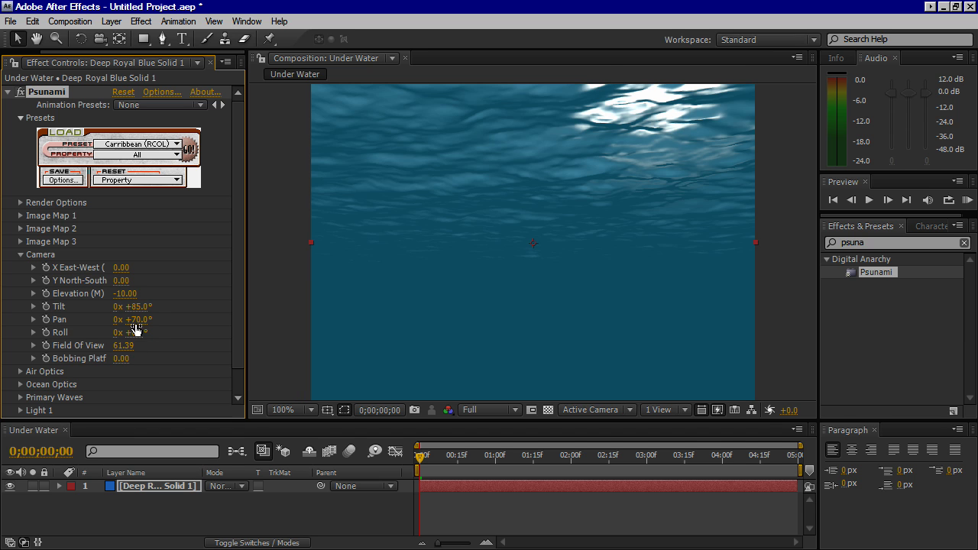
pyautogui.click(138, 319)
pyautogui.write('72')
pyautogui.press('Return')
pyautogui.click(20, 255)
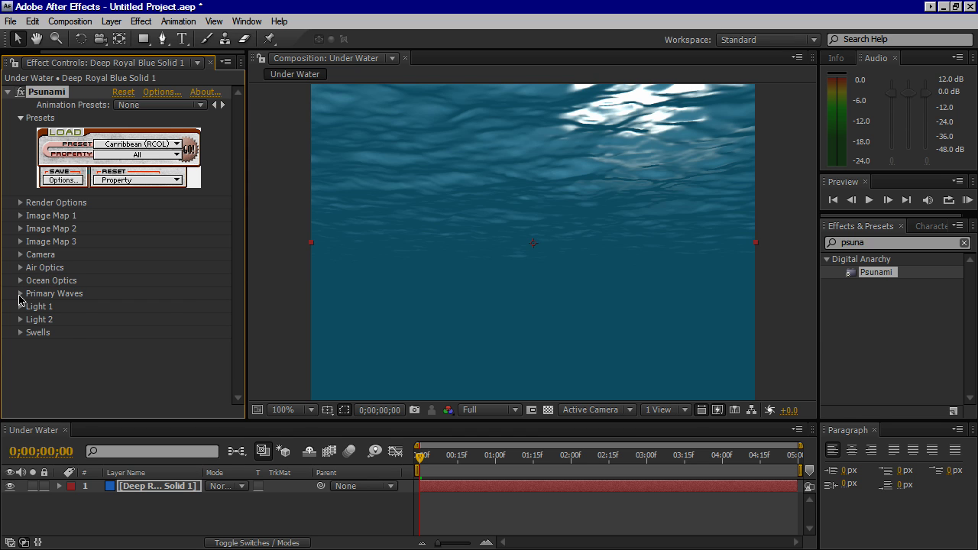
# Step: Set Psunami's Primary Waves Coarse Grid Size to 2.00 and Fine Grid Size to 0.22
pyautogui.click(21, 294)
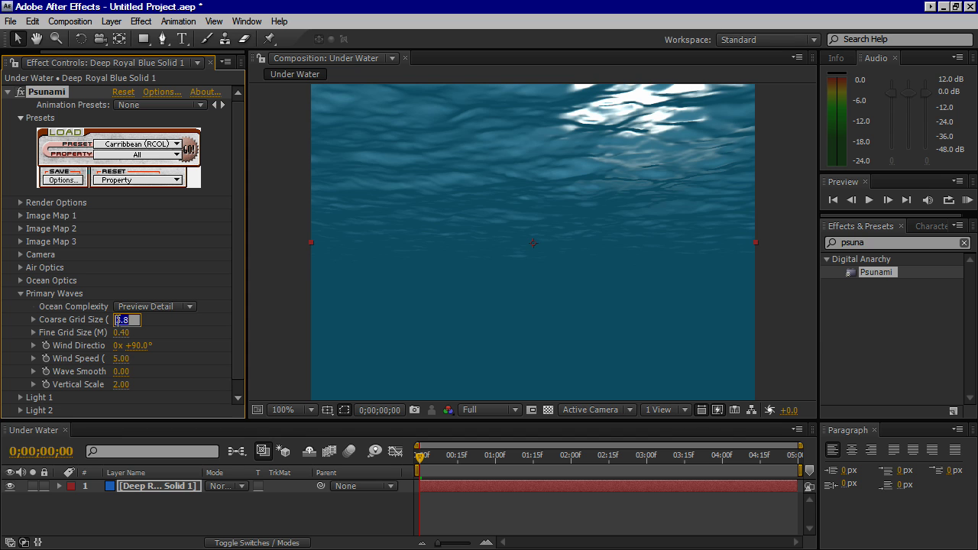
pyautogui.write('2')
pyautogui.press('Return')
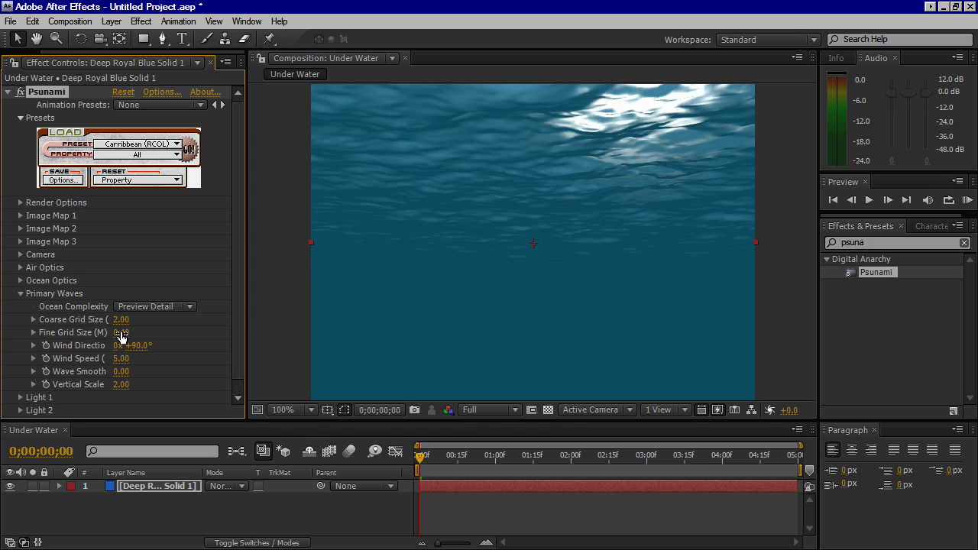
pyautogui.click(121, 332)
pyautogui.write('0')
pyautogui.press('Return')
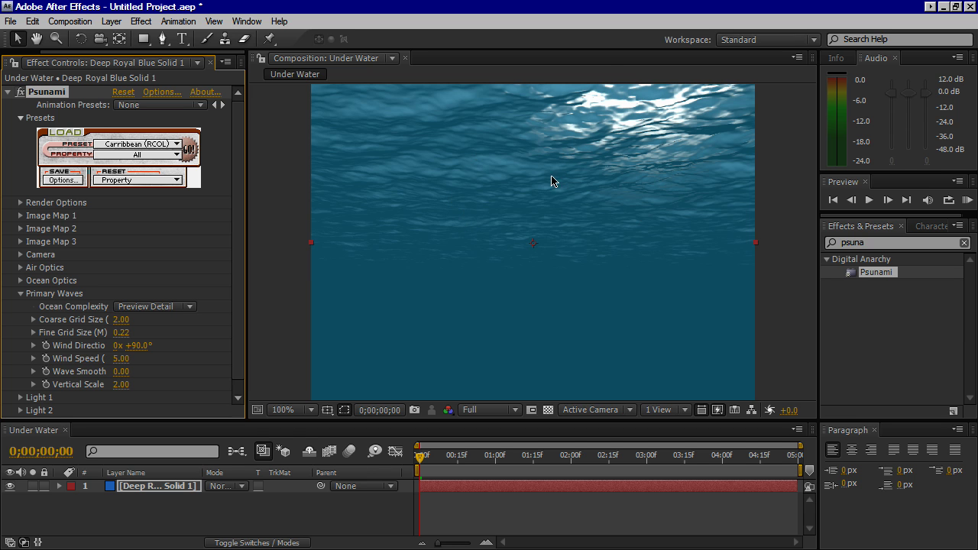
# Step: Raise Psunami's Light 1 Light Elevation to +70°
pyautogui.click(22, 294)
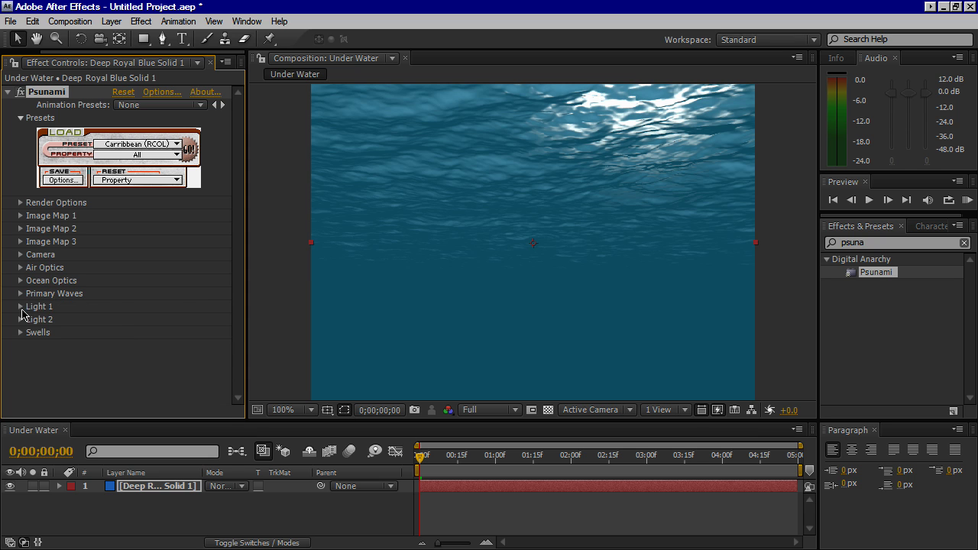
pyautogui.click(22, 307)
pyautogui.moveTo(238, 317); pyautogui.dragTo(234, 343)
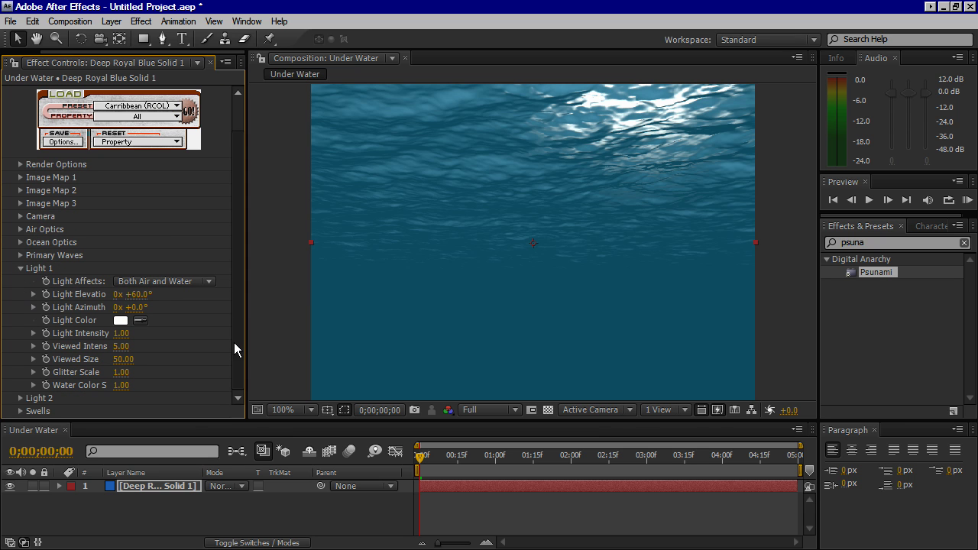
pyautogui.click(142, 295)
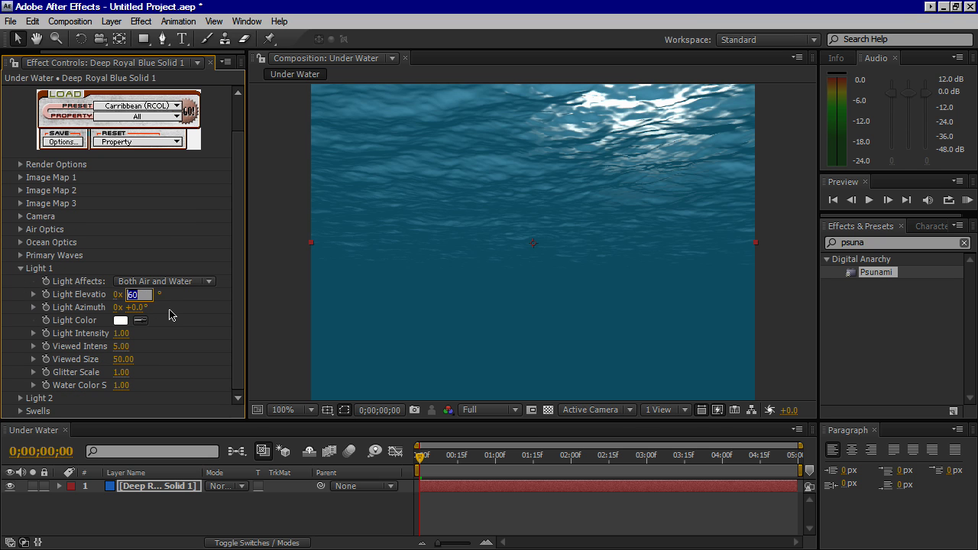
pyautogui.write('70')
pyautogui.press('Return')
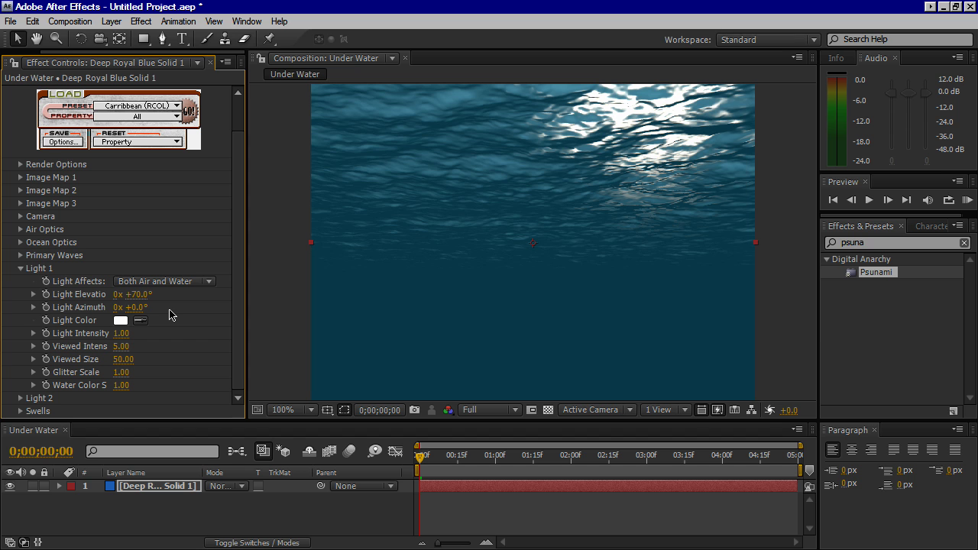
pyautogui.click(21, 269)
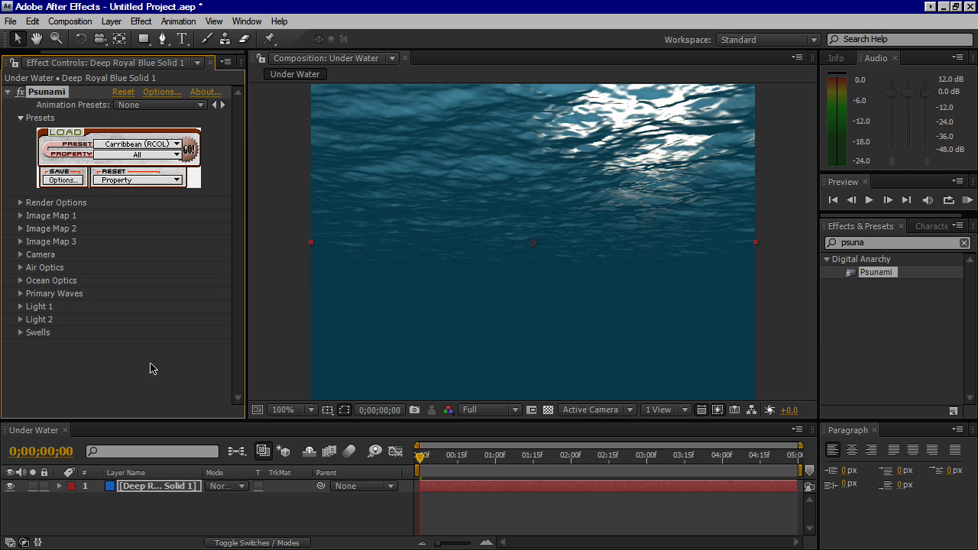
# Step: Rename the blue solid layer 'Water 1' and duplicate it as Water 2
pyautogui.click(161, 518)
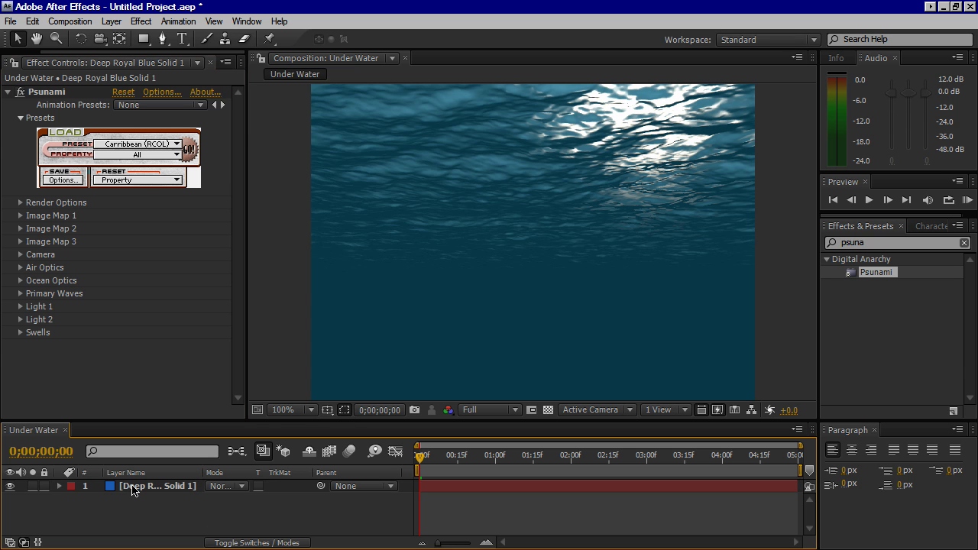
pyautogui.click(132, 490)
pyautogui.press('Return')
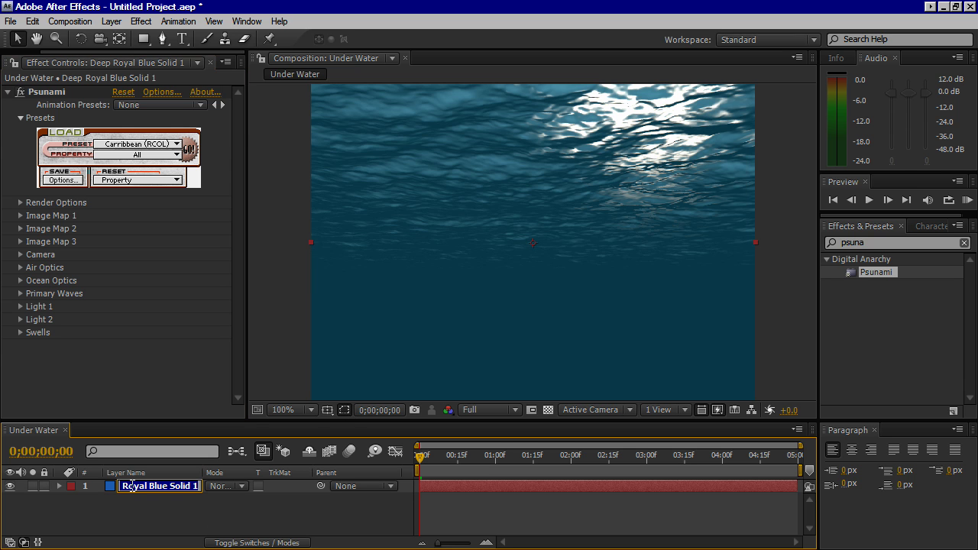
pyautogui.write('Water')
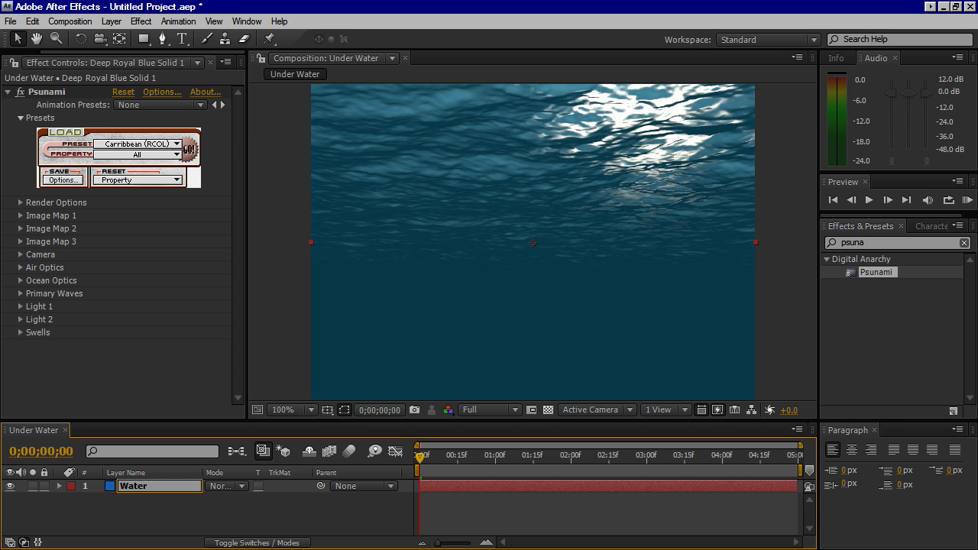
pyautogui.press('Return')
pyautogui.click(137, 490)
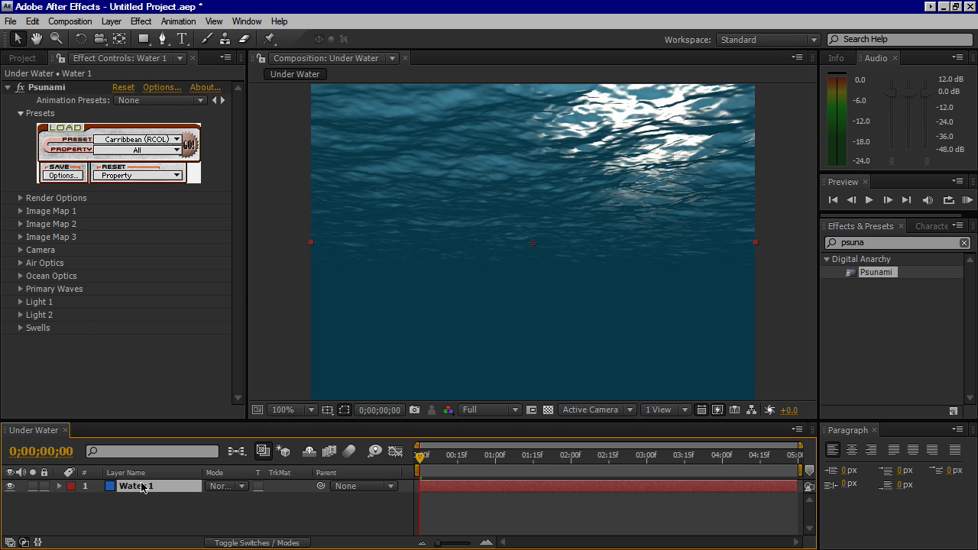
pyautogui.hotkey('ctrl', 'd')
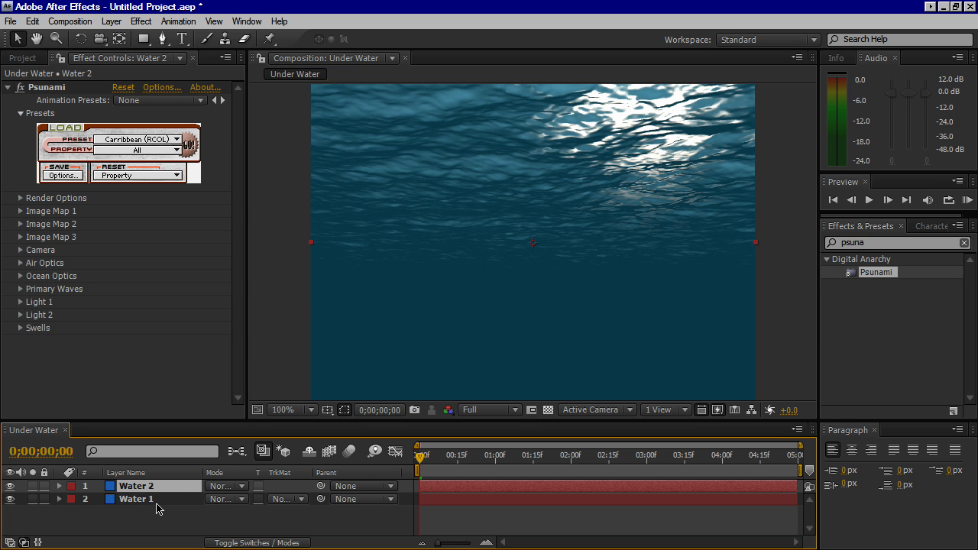
# Step: Search for 'levels' and apply the Levels effect to the Water 2 layer
pyautogui.click(153, 501)
pyautogui.click(156, 490)
pyautogui.click(9, 87)
pyautogui.click(839, 243)
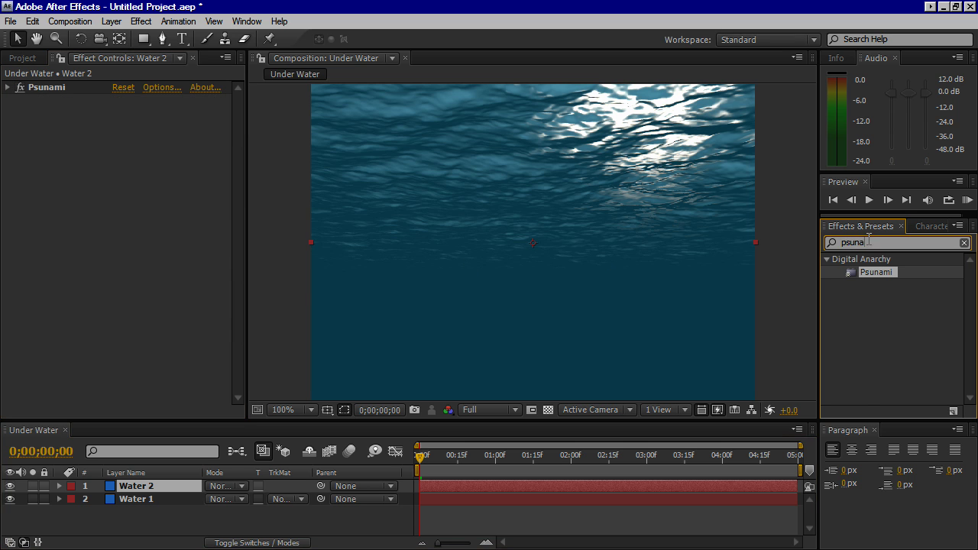
pyautogui.press('BackSpace')
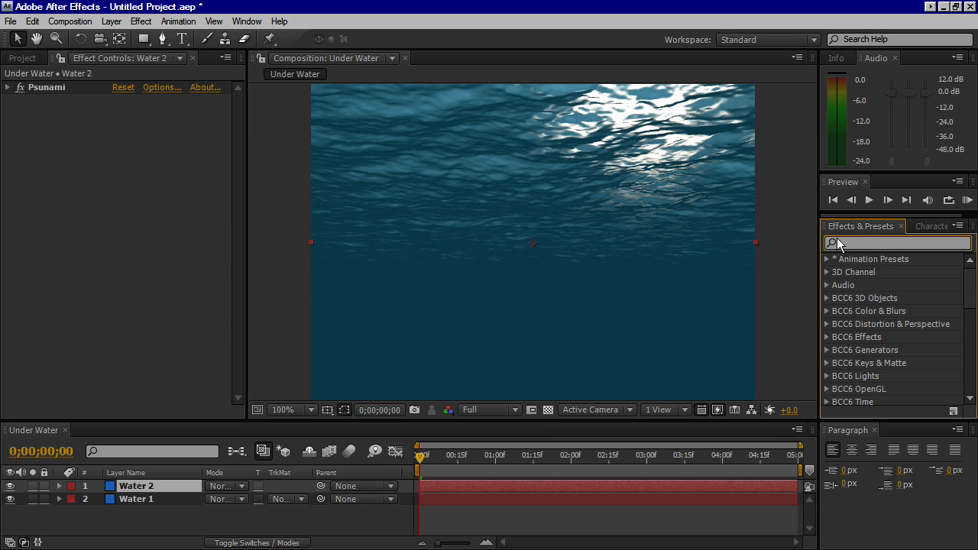
pyautogui.write('levl')
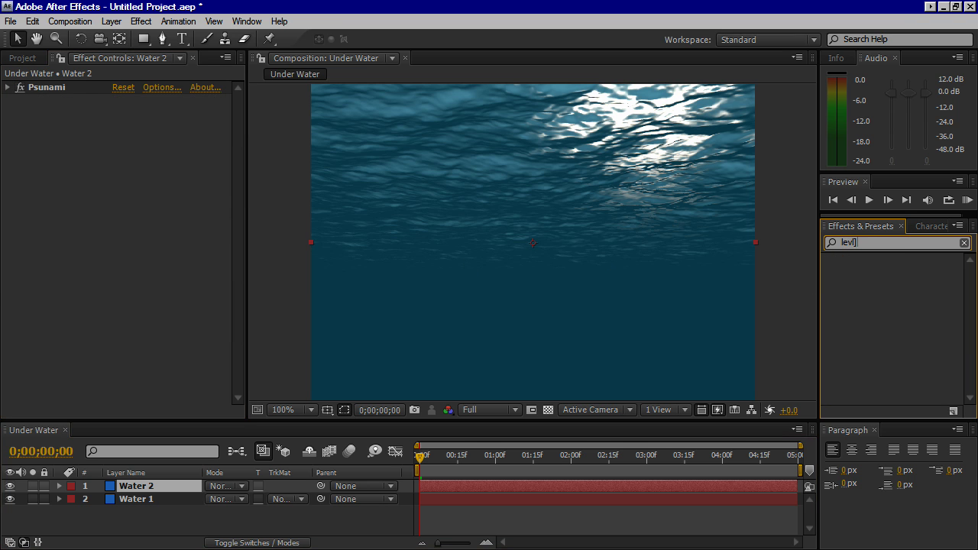
pyautogui.press('BackSpace')
pyautogui.write('els')
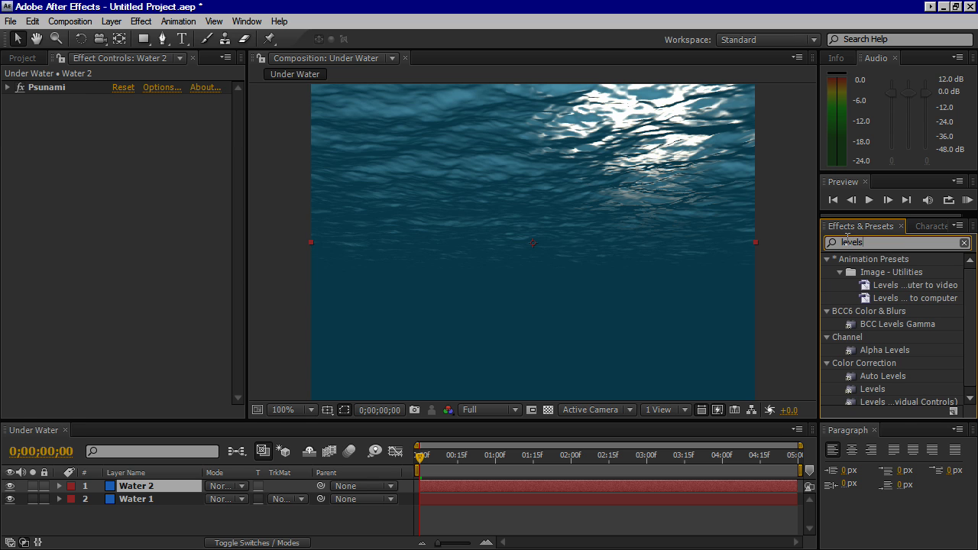
pyautogui.scroll(-1, 971, 382)
pyautogui.click(875, 386)
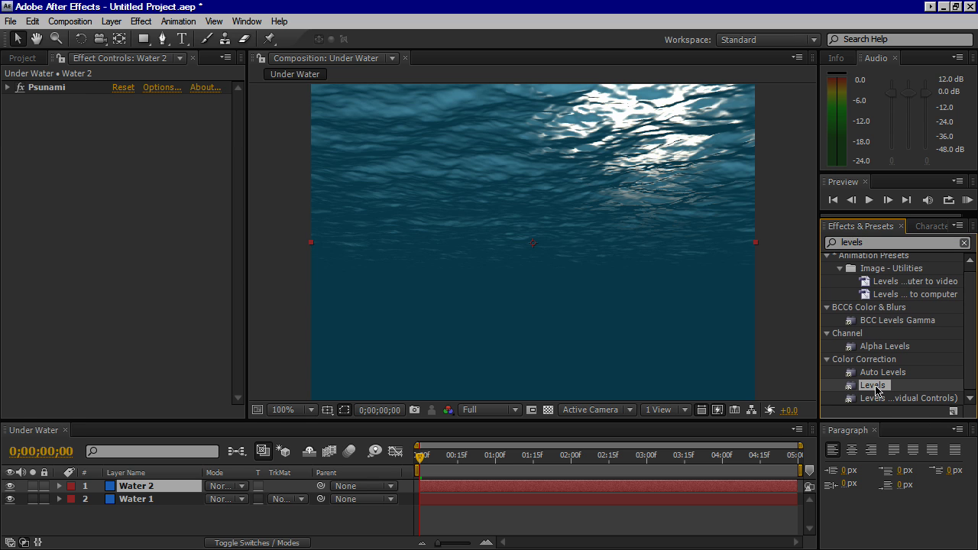
pyautogui.moveTo(875, 386); pyautogui.dragTo(527, 229)
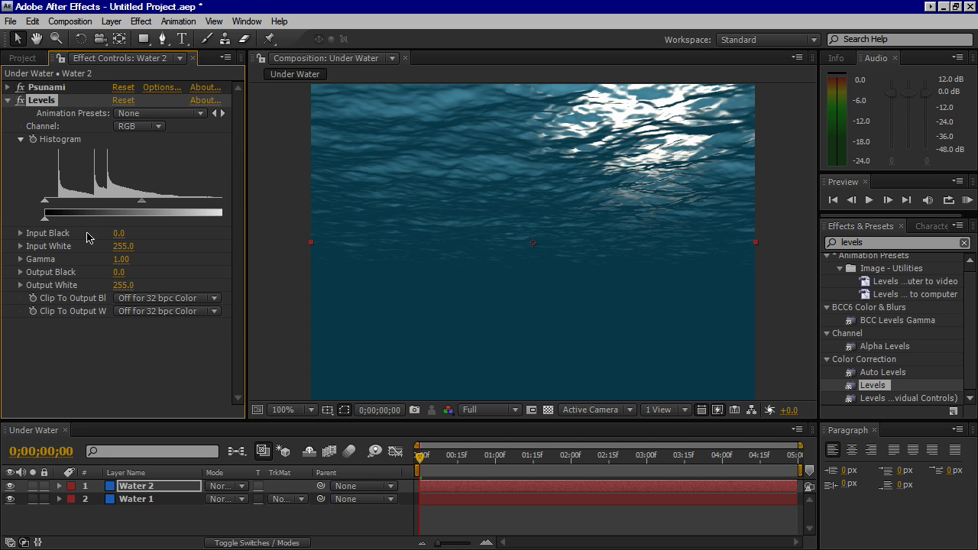
# Step: Set Water 2's Levels Input Black to 125, then select the effects search field
pyautogui.click(122, 236)
pyautogui.write('140')
pyautogui.press('Return')
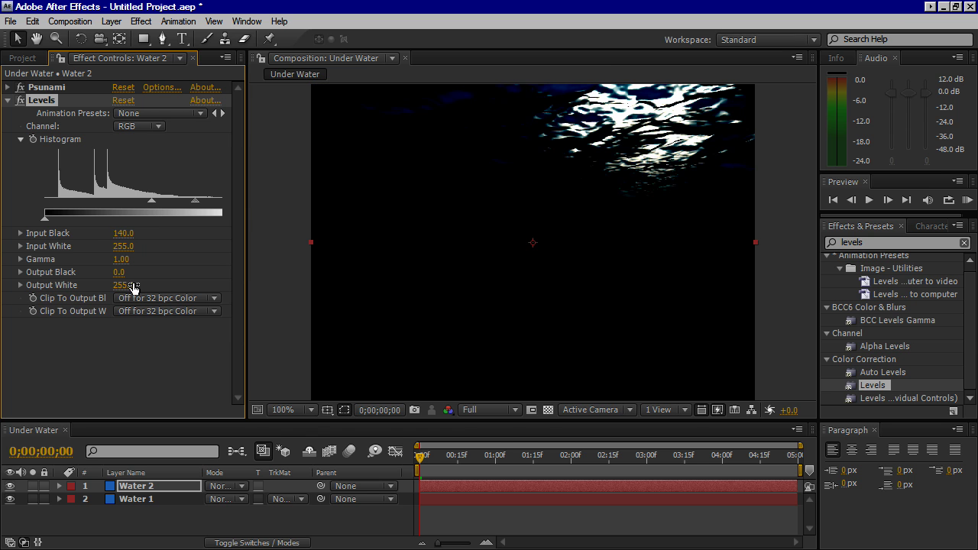
pyautogui.click(128, 234)
pyautogui.write('1')
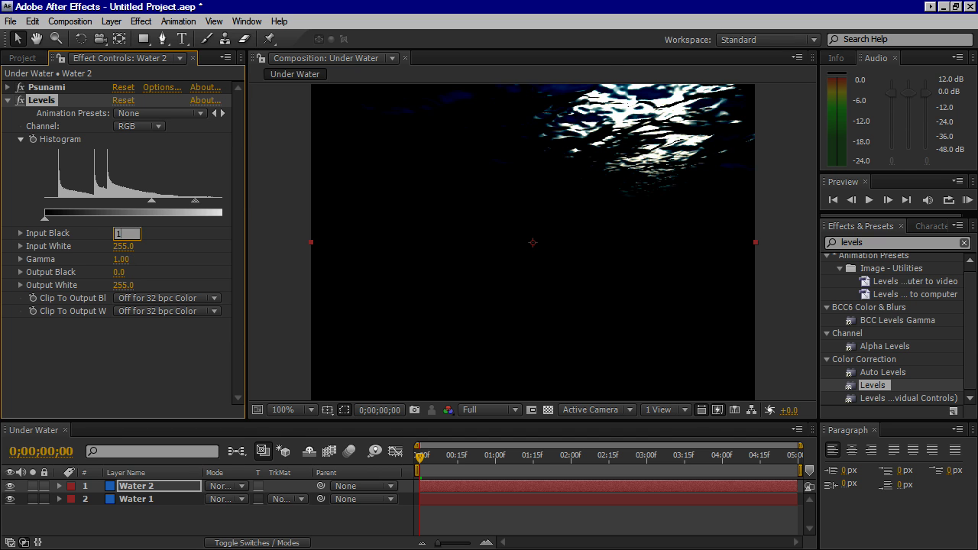
pyautogui.write('25')
pyautogui.press('Return')
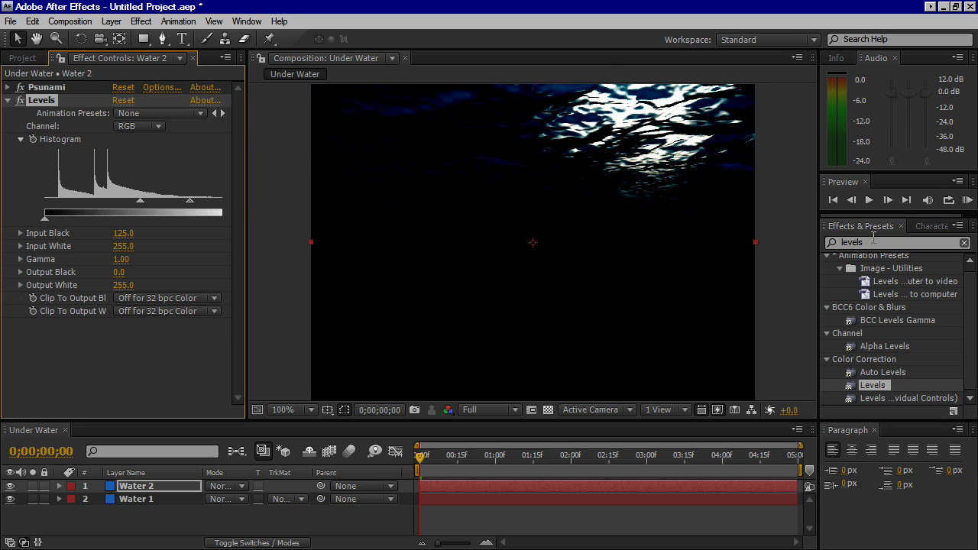
pyautogui.click(874, 241)
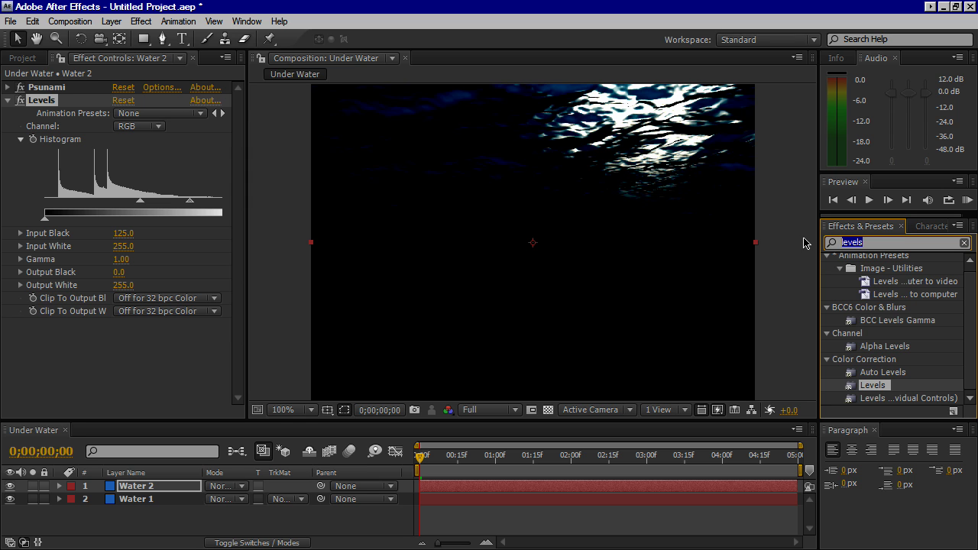
# Step: Apply Trapcode Shine from the effects search to the Water 2 layer
pyautogui.write('shine')
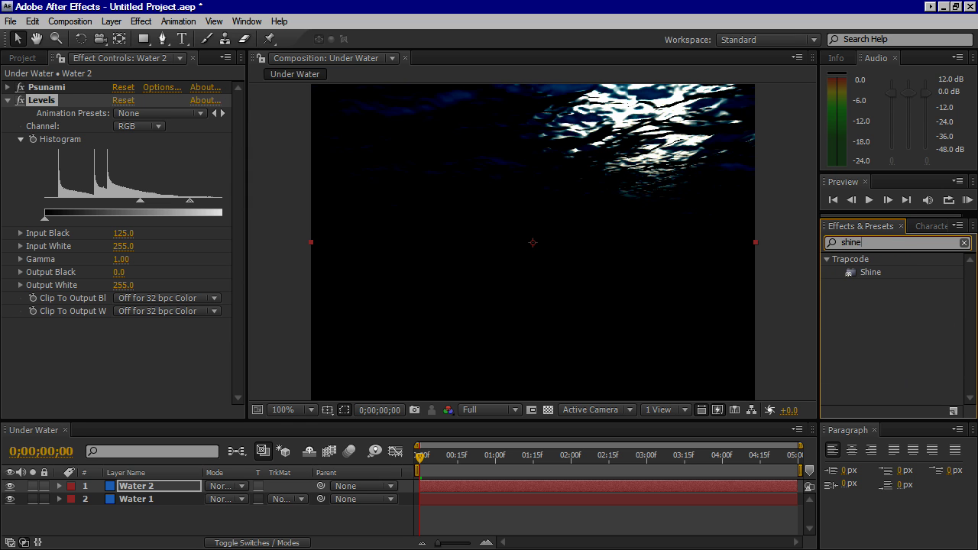
pyautogui.moveTo(871, 273); pyautogui.dragTo(174, 332)
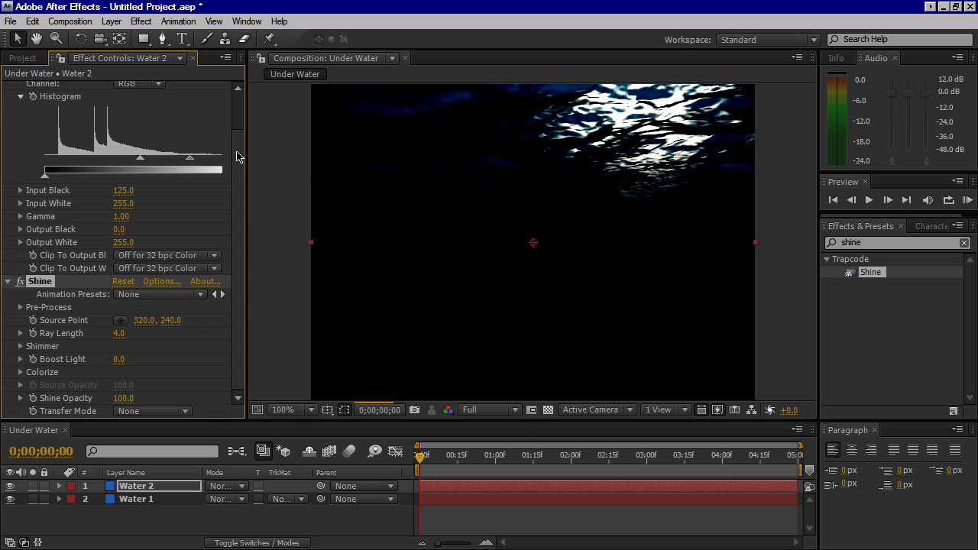
pyautogui.scroll(2, 237, 157)
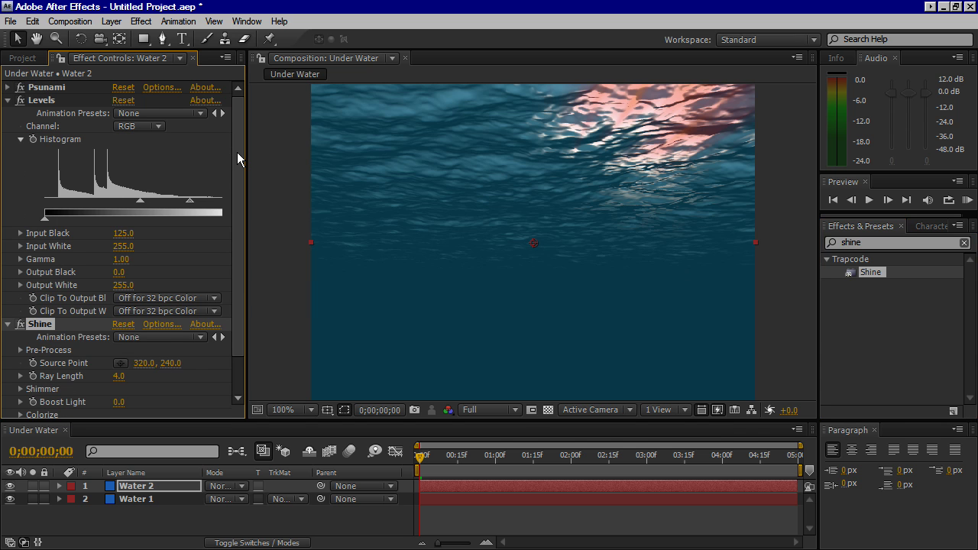
# Step: Collapse Levels and set Shine's Colorize to None for pale grey rays
pyautogui.click(8, 101)
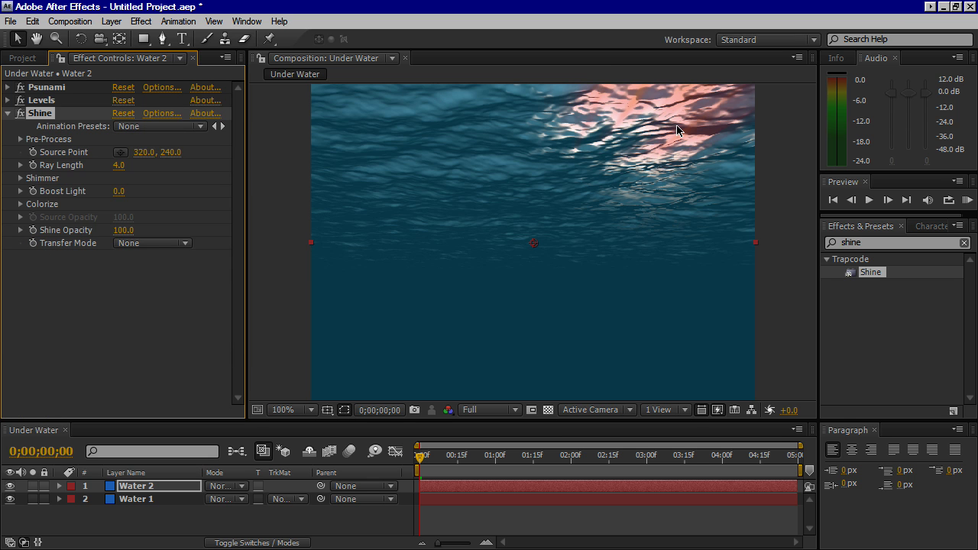
pyautogui.click(21, 205)
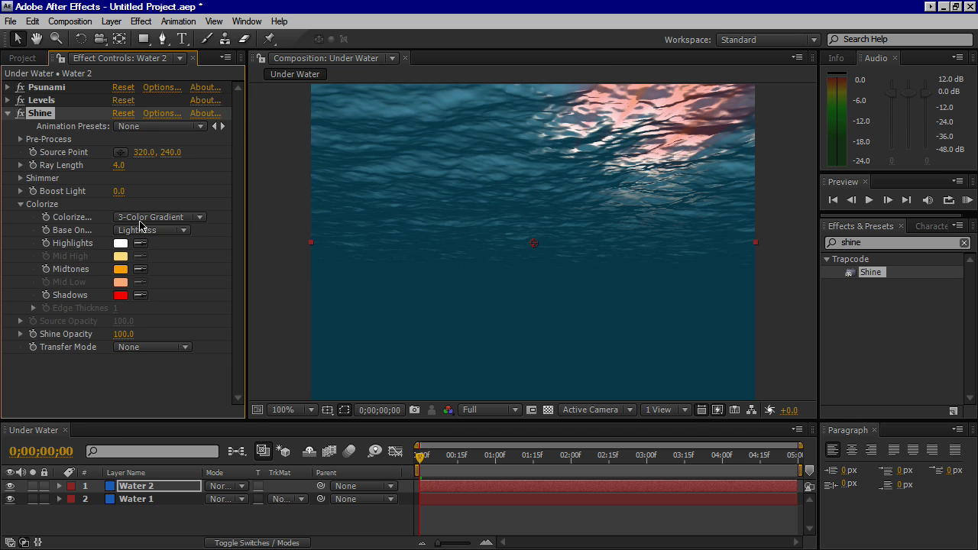
pyautogui.click(167, 221)
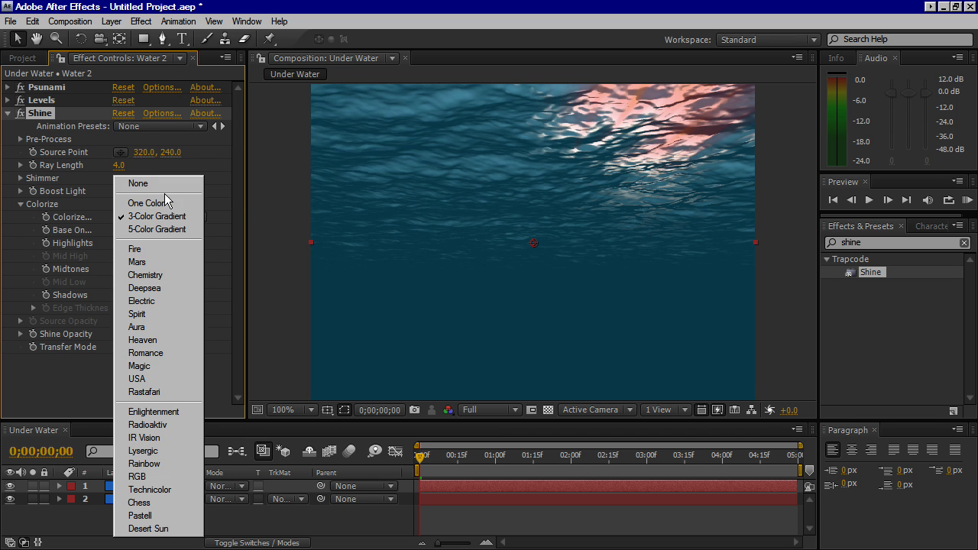
pyautogui.click(167, 185)
pyautogui.click(16, 207)
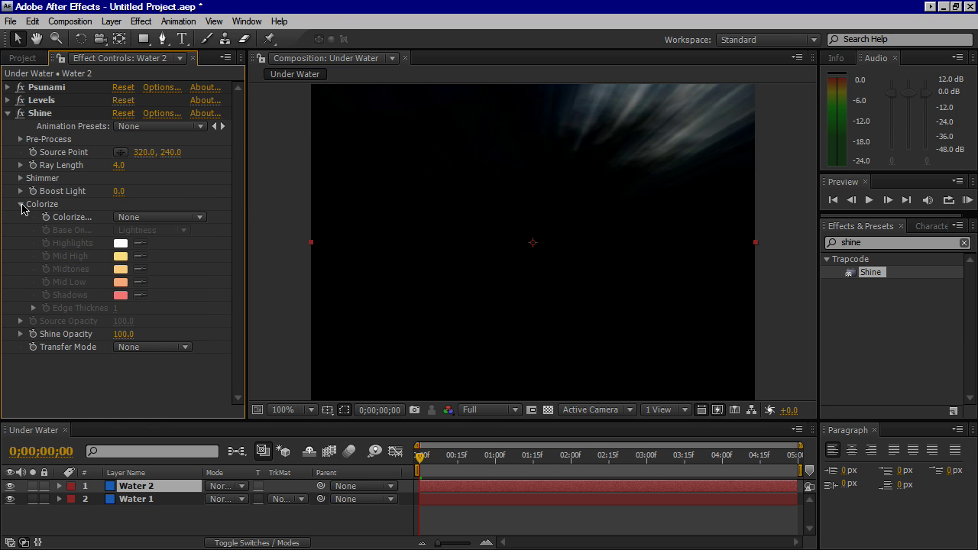
# Step: Place Shine's Source Point near the top right of the composition
pyautogui.click(21, 205)
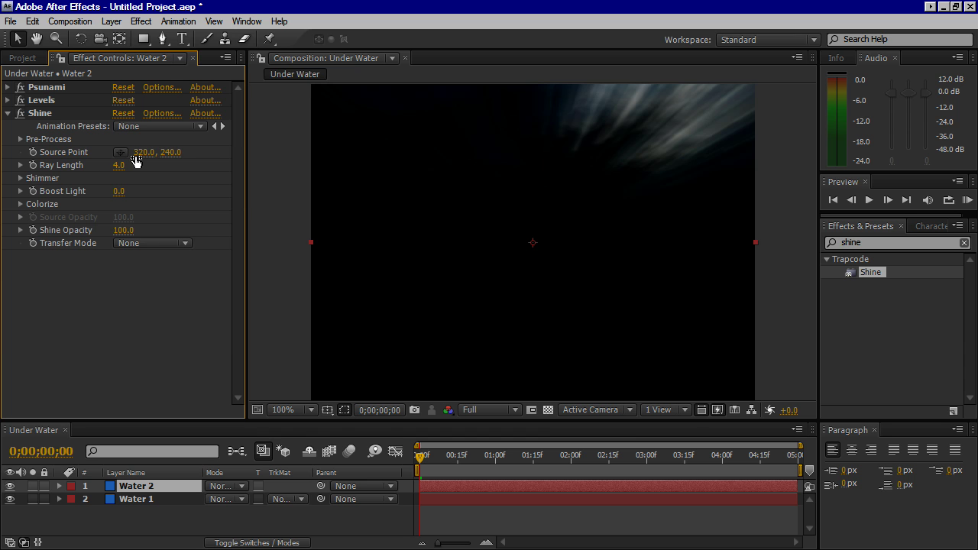
pyautogui.moveTo(142, 156); pyautogui.dragTo(134, 152)
pyautogui.click(120, 152)
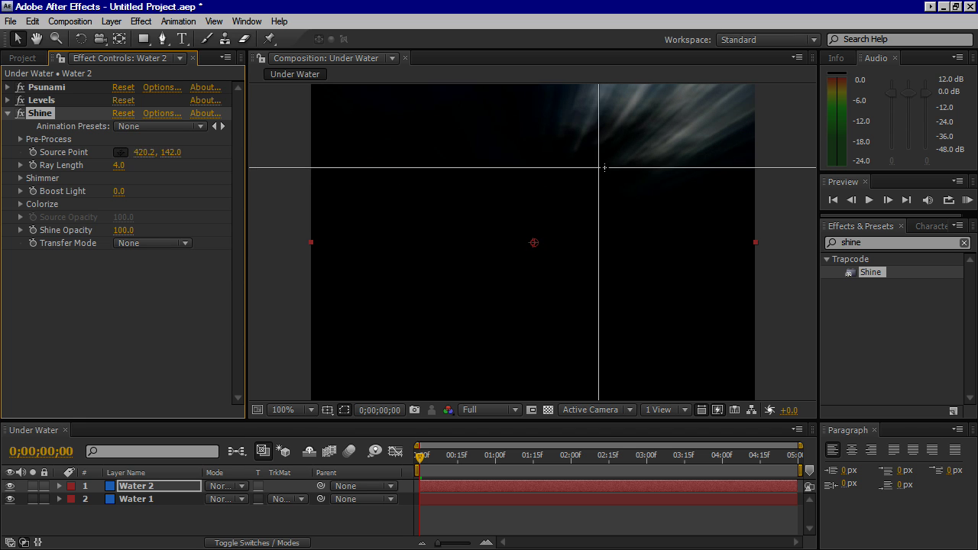
pyautogui.click(668, 106)
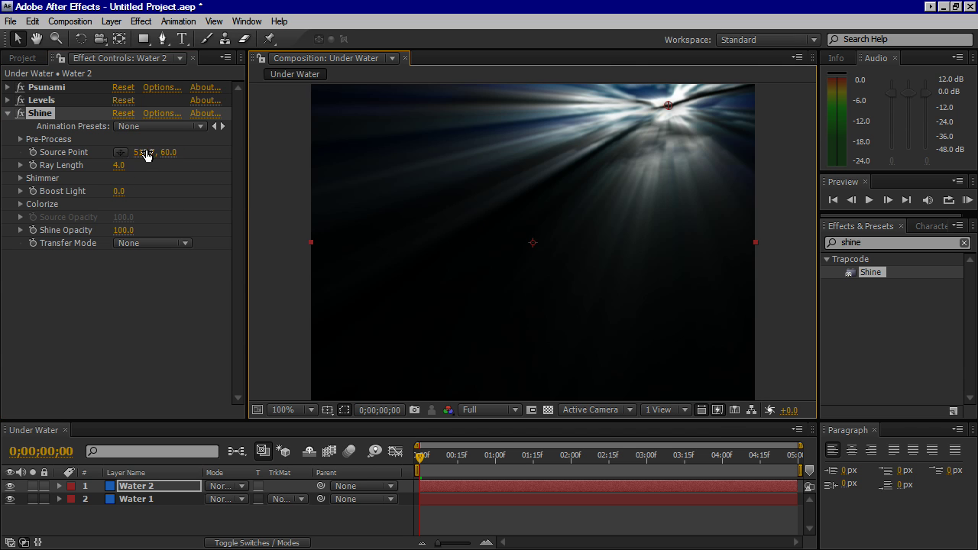
# Step: Set Shine's Source Point to 670, -150, above the frame
pyautogui.click(146, 152)
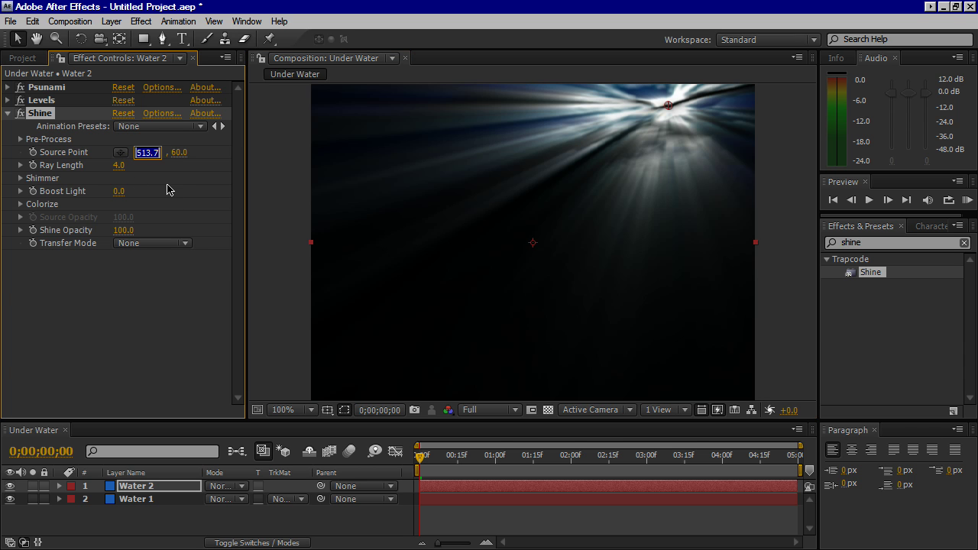
pyautogui.write('670')
pyautogui.press('Return')
pyautogui.click(179, 153)
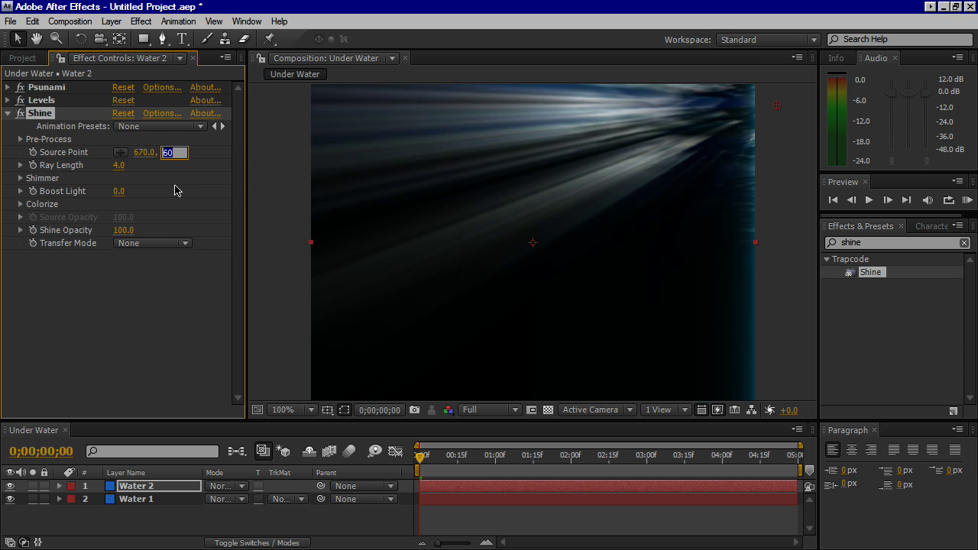
pyautogui.write('-15')
pyautogui.press('Return')
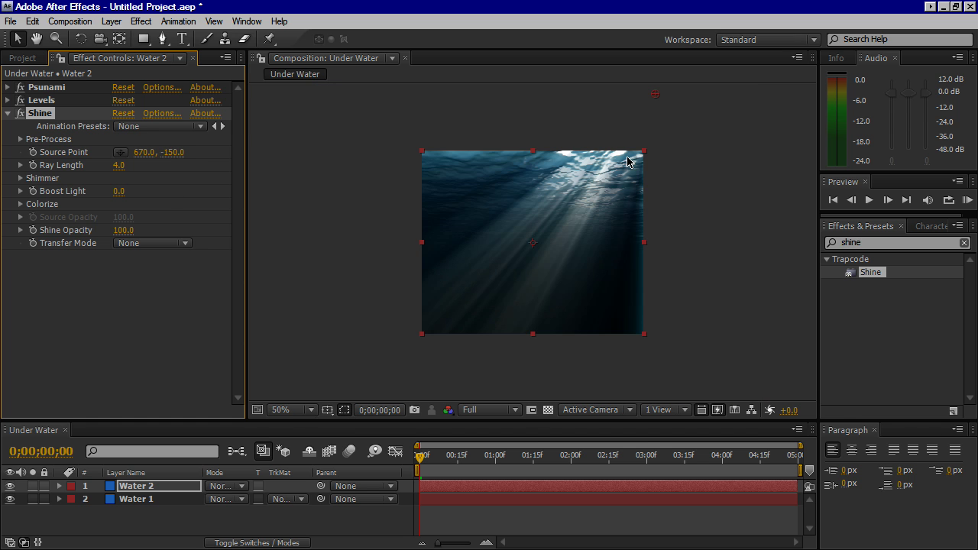
# Step: Nudge the ray source slightly left to 641.4, -152.0 and check the full frame
pyautogui.press(',')
pyautogui.moveTo(655, 95); pyautogui.dragTo(646, 95)
pyautogui.press('/')
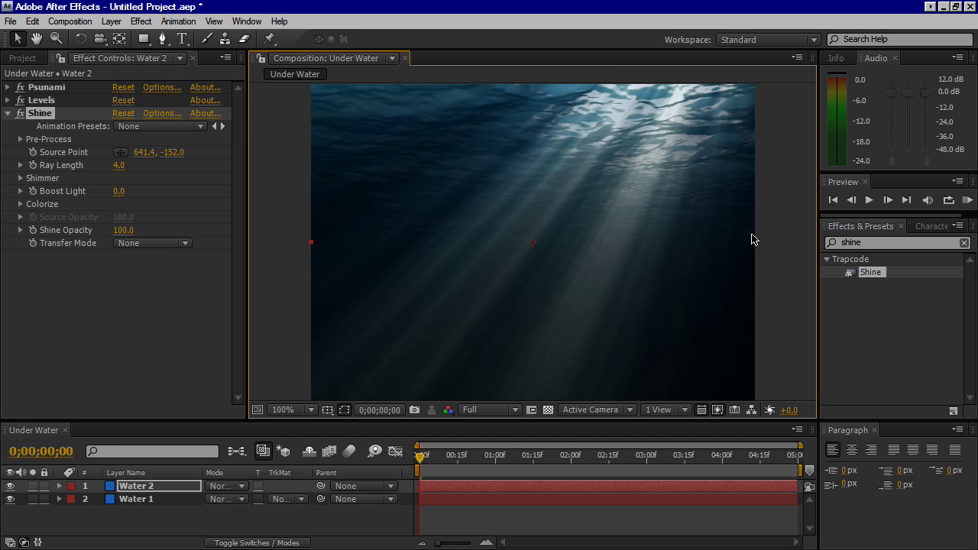
pyautogui.press(',')
pyautogui.hotkey('ctrl', 'shift', 'a')
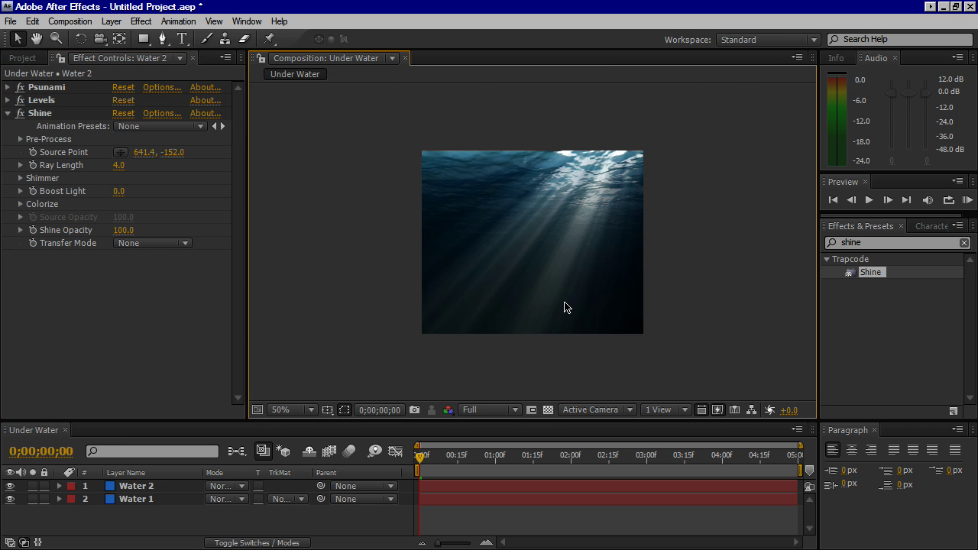
pyautogui.press('/')
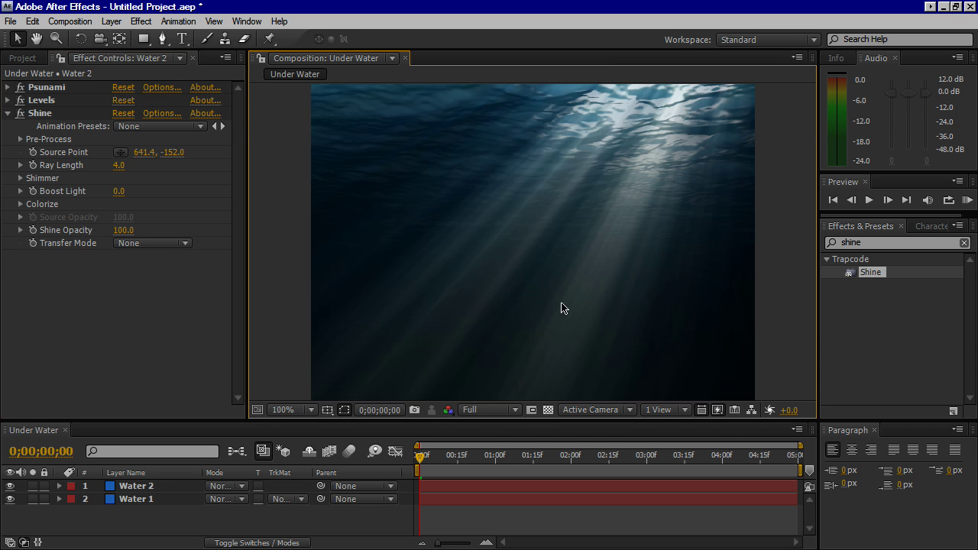
# Step: Set Shine's Ray Length to 4.5
pyautogui.click(20, 178)
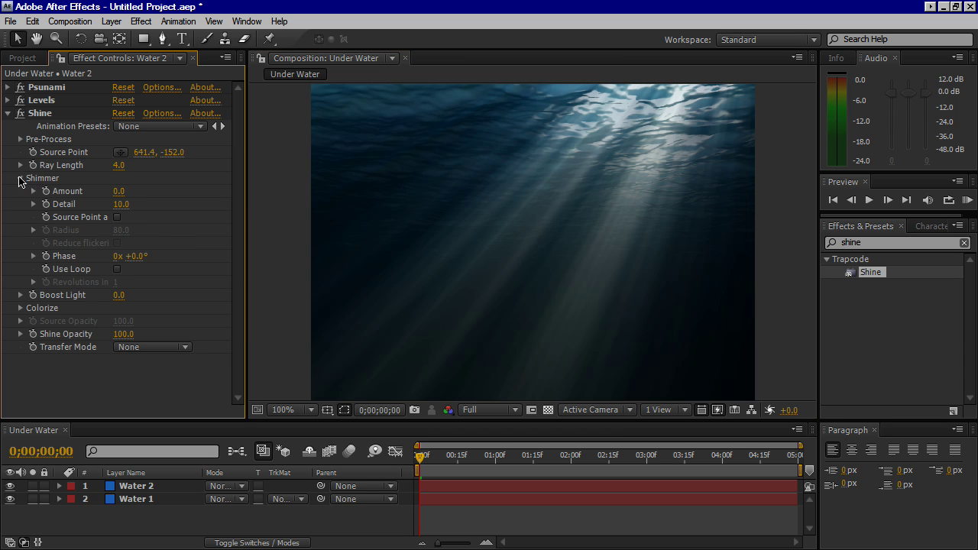
pyautogui.click(20, 178)
pyautogui.click(119, 165)
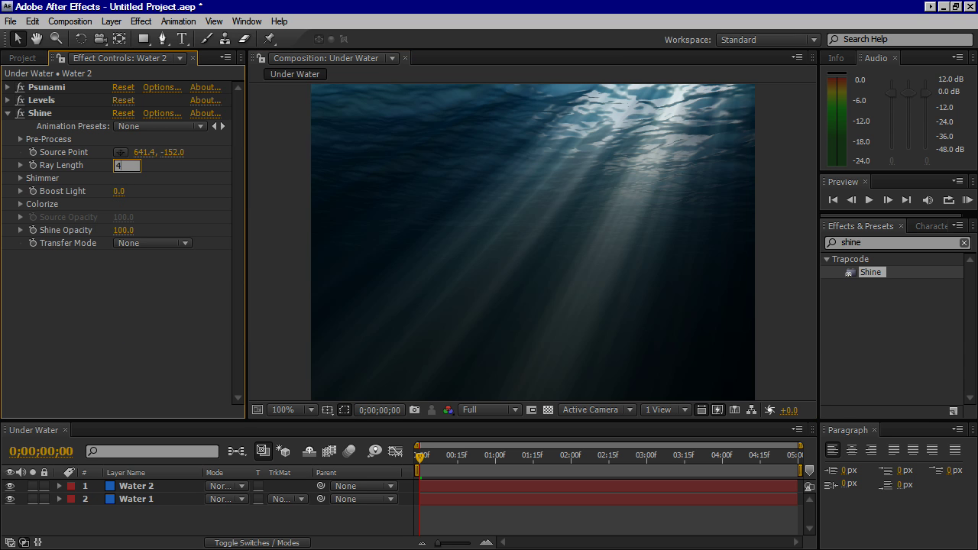
pyautogui.press('Return')
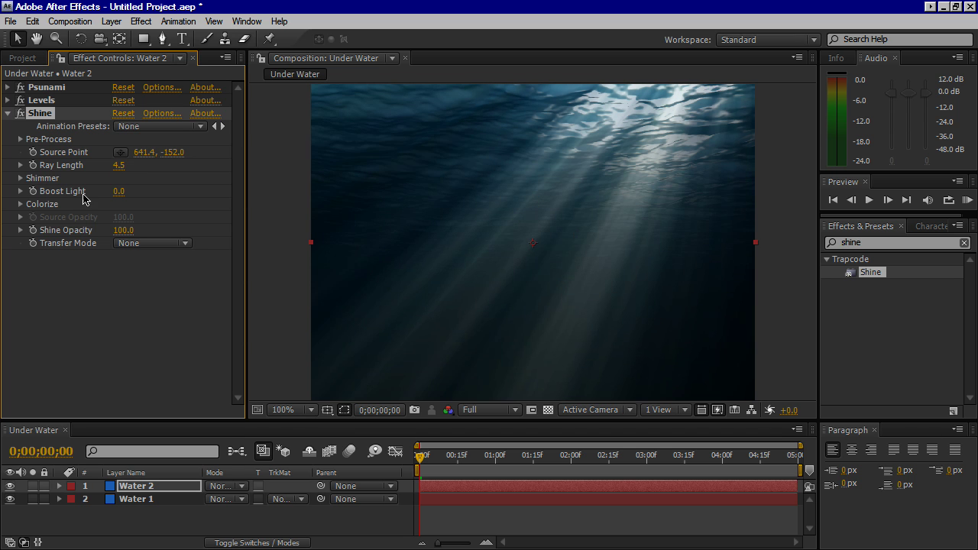
# Step: Set Shine's Shimmer Amount to 50 and Detail to 30, then preview the frame
pyautogui.click(20, 178)
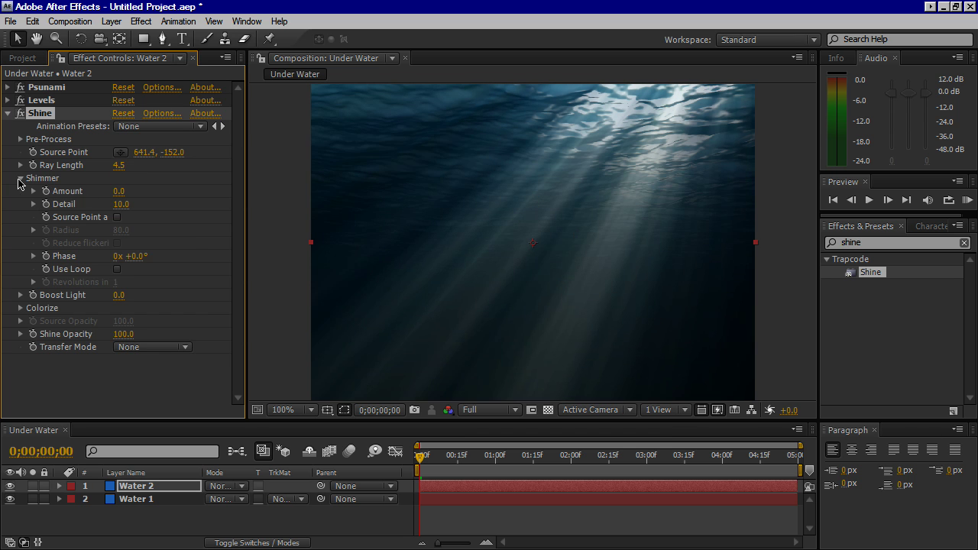
pyautogui.click(119, 191)
pyautogui.press('Return')
pyautogui.click(120, 204)
pyautogui.write('30')
pyautogui.press('Return')
pyautogui.press(',')
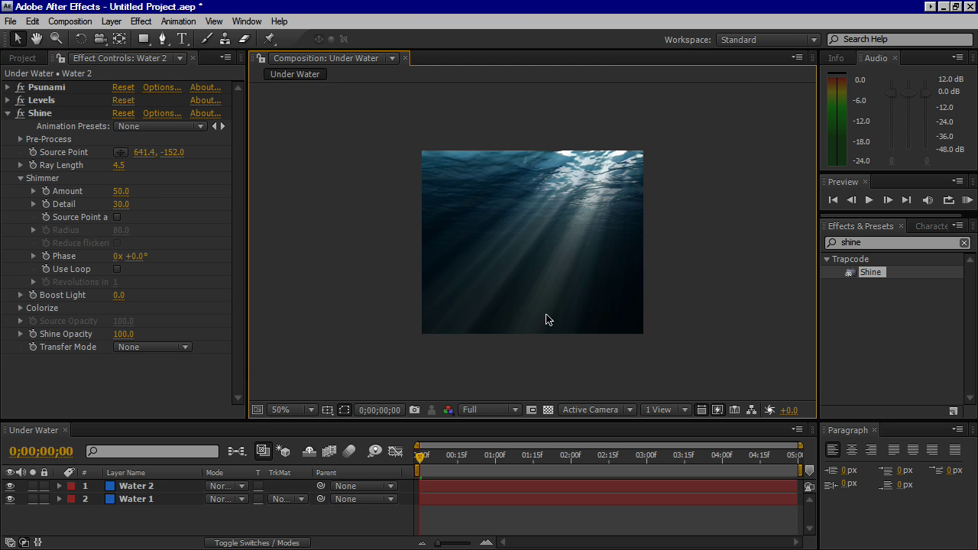
pyautogui.press('.')
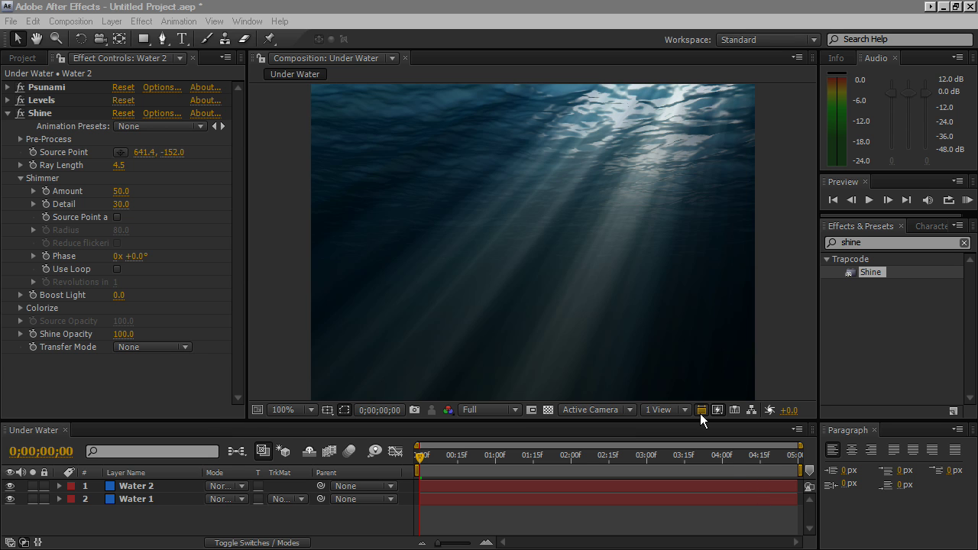
# Step: Create a comp-sized Deep Royal Blue solid via Layer > New > Solid above Water 2
pyautogui.click(8, 113)
pyautogui.click(232, 532)
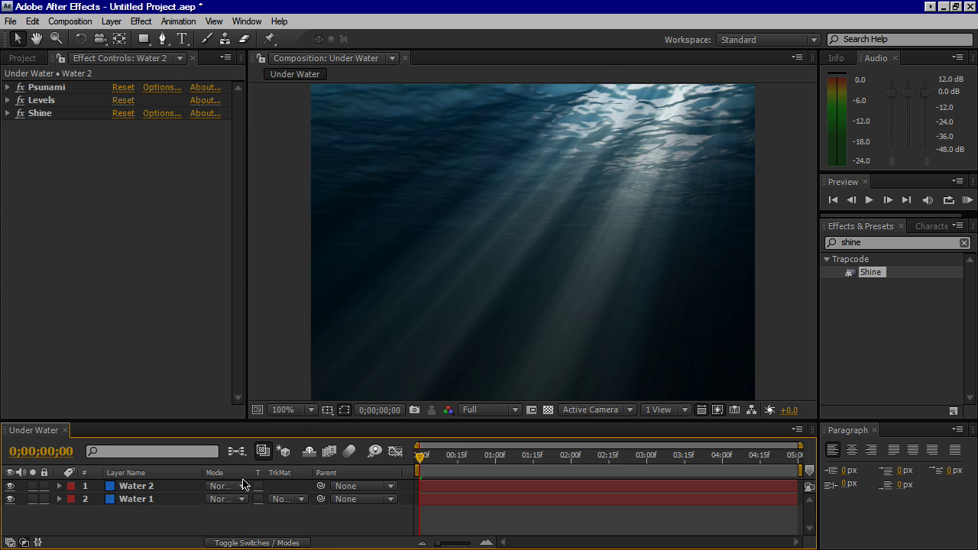
pyautogui.click(112, 21)
pyautogui.moveTo(153, 35)
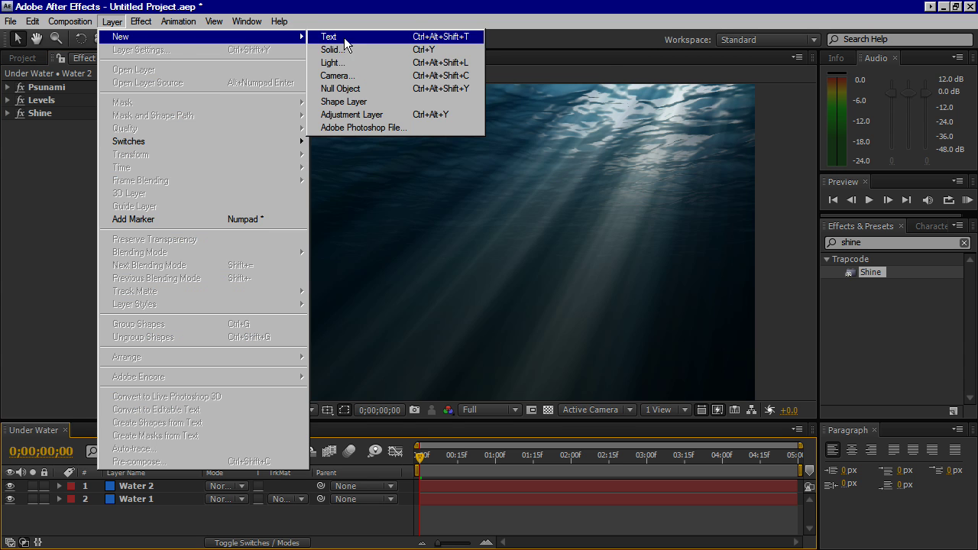
pyautogui.click(348, 49)
pyautogui.click(518, 380)
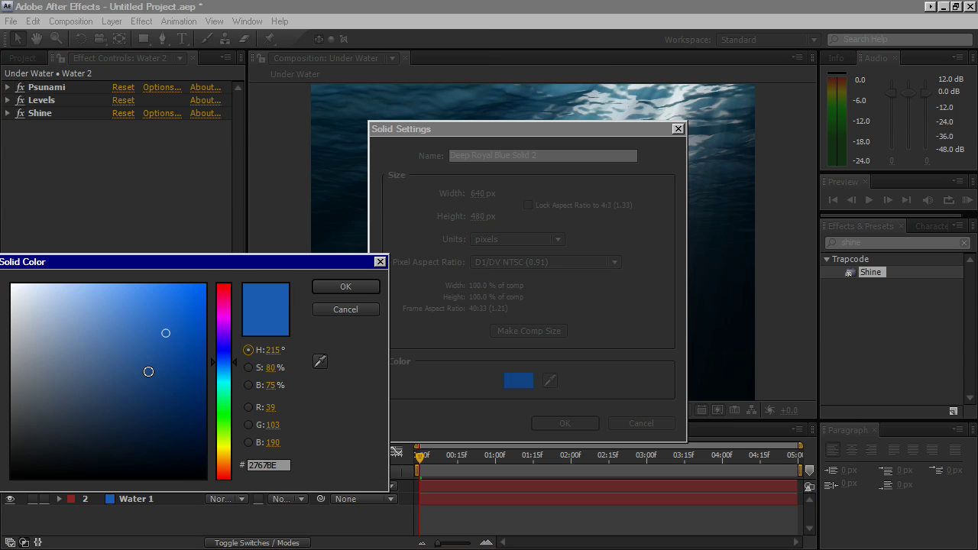
pyautogui.moveTo(146, 371)
pyautogui.mouseDown()
pyautogui.moveTo(142, 315)
pyautogui.moveTo(161, 397)
pyautogui.moveTo(163, 345)
pyautogui.moveTo(153, 356)
pyautogui.moveTo(163, 349)
pyautogui.mouseUp()
pyautogui.click(346, 287)
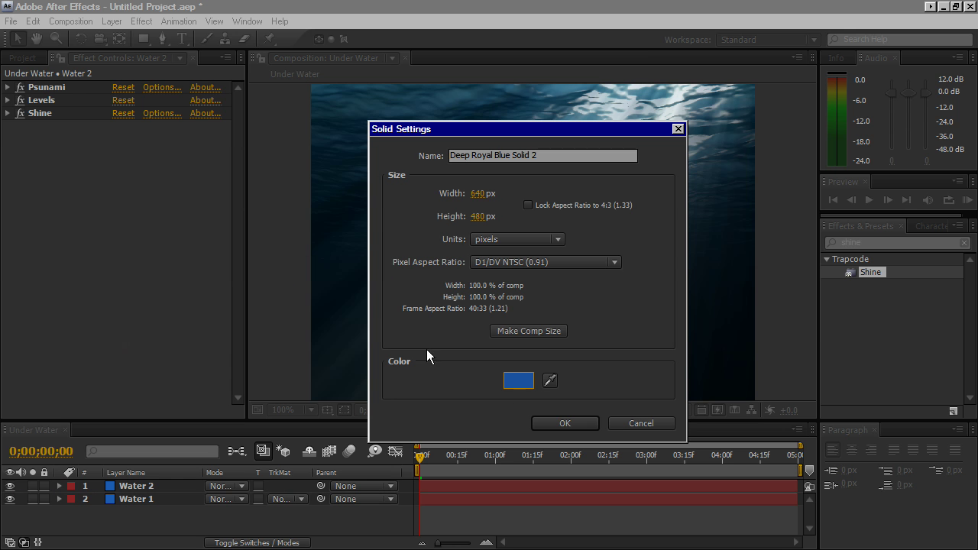
pyautogui.click(582, 427)
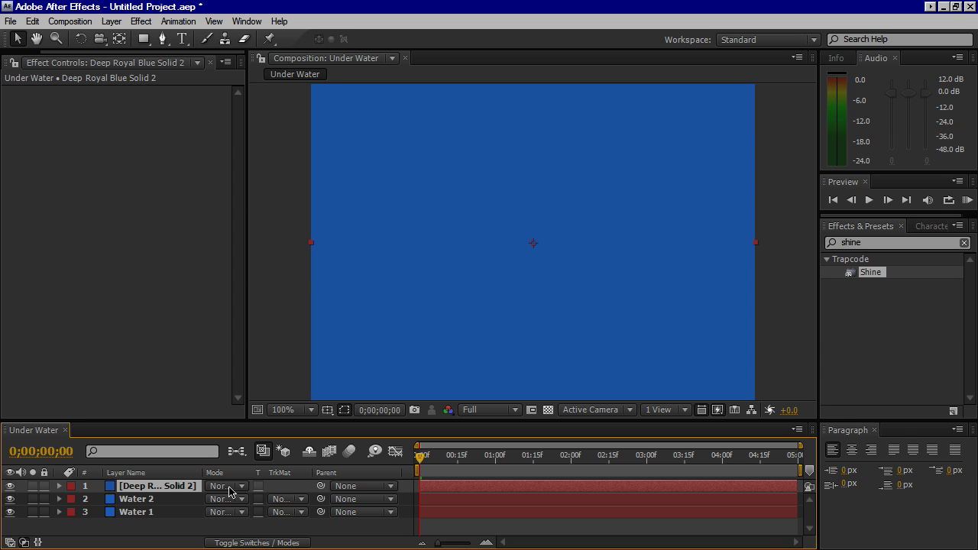
# Step: Set Deep Royal Blue Solid 2's blending mode to Overlay
pyautogui.click(218, 487)
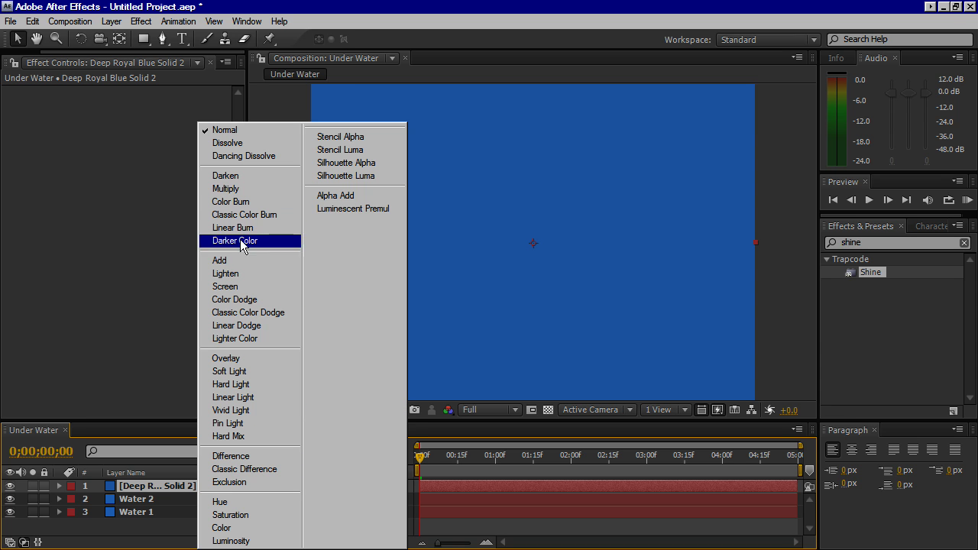
pyautogui.click(238, 359)
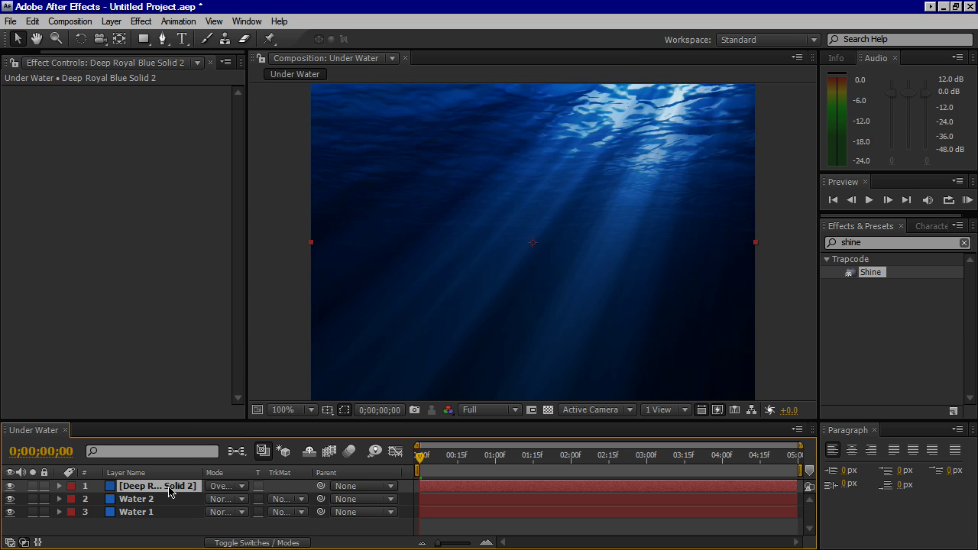
# Step: Set the blue solid's Opacity to 25%
pyautogui.press('t')
pyautogui.click(215, 499)
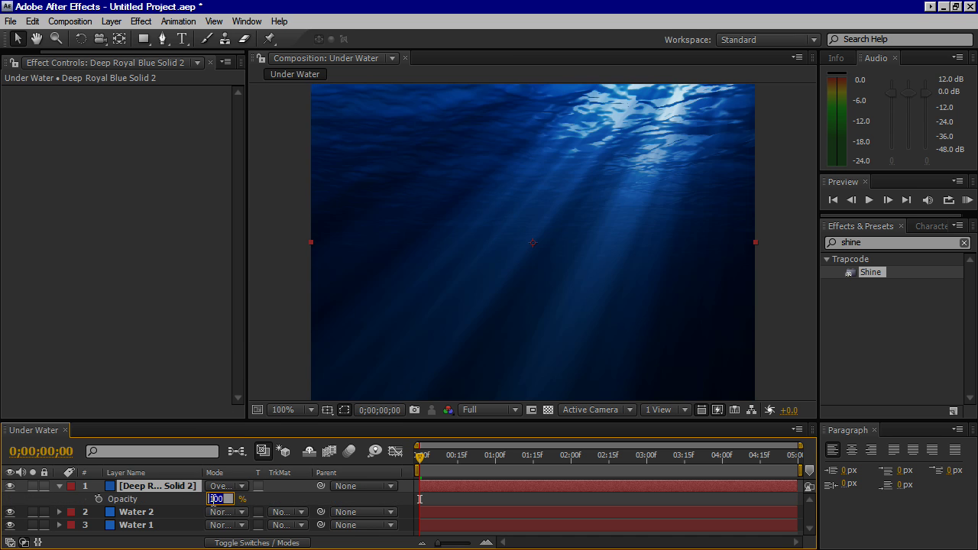
pyautogui.write('25')
pyautogui.press('Return')
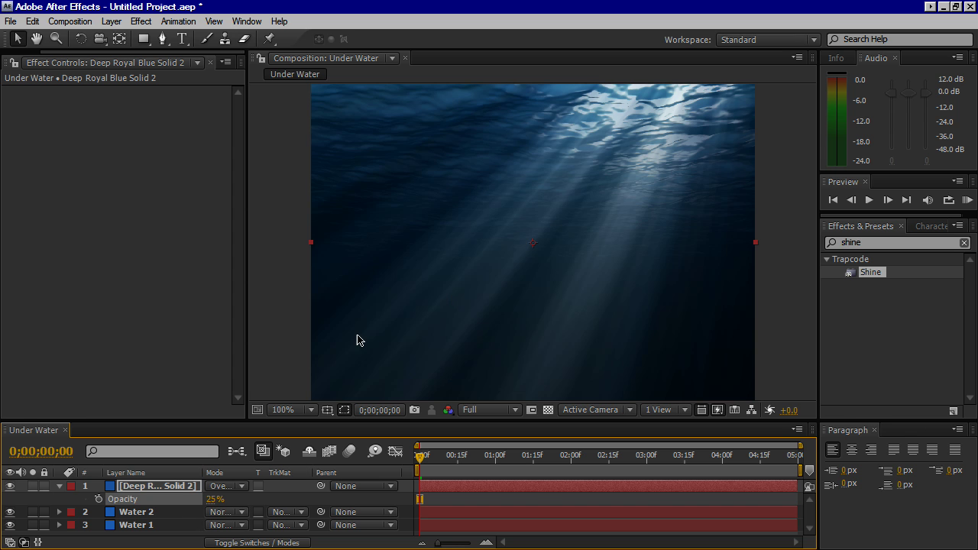
# Step: Toggle the blue overlay on and off to compare, leaving it visible
pyautogui.click(11, 488)
pyautogui.click(11, 488)
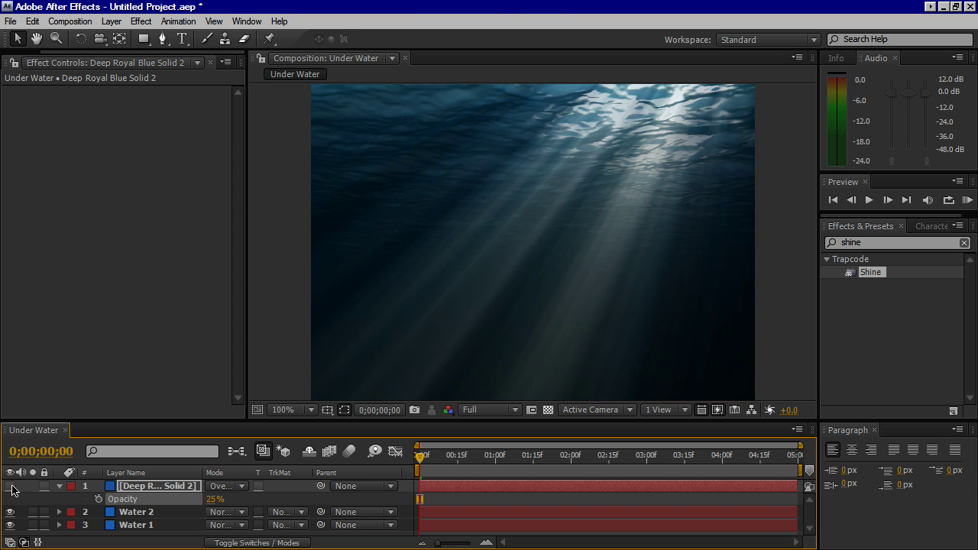
pyautogui.click(11, 488)
pyautogui.click(10, 488)
pyautogui.click(10, 488)
pyautogui.click(533, 356)
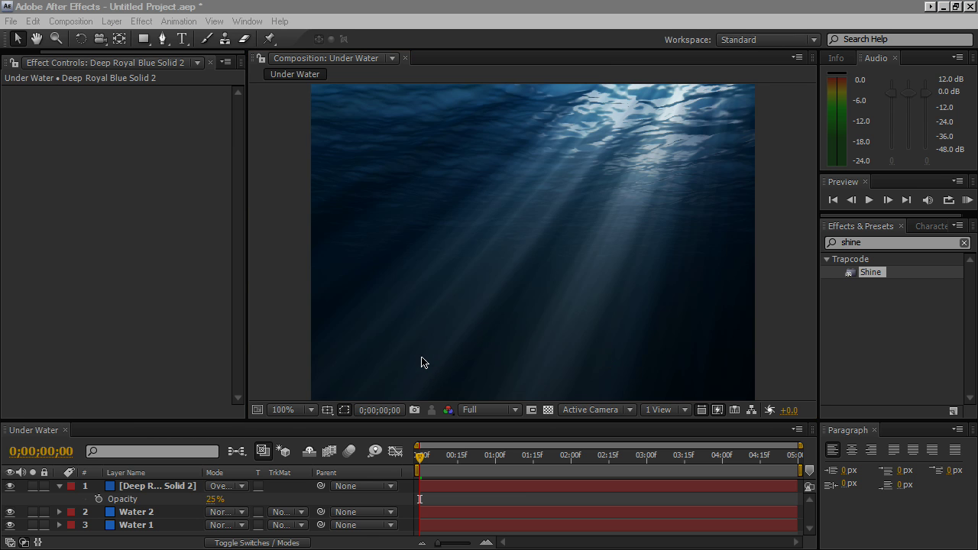
pyautogui.moveTo(58, 52); pyautogui.dragTo(26, 61)
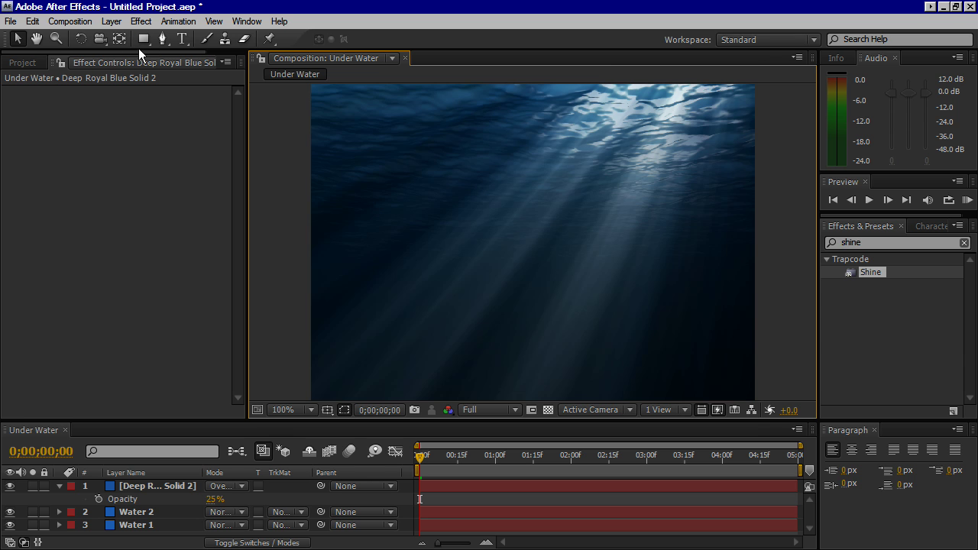
# Step: Add a 'GoodpieX2K' text layer, enlarge it slightly and move it lower-left
pyautogui.click(181, 38)
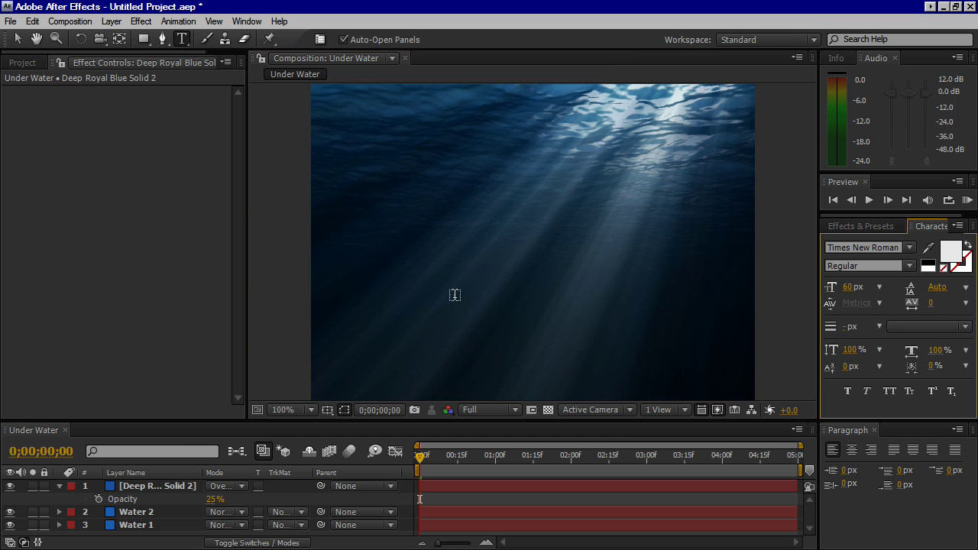
pyautogui.click(442, 264)
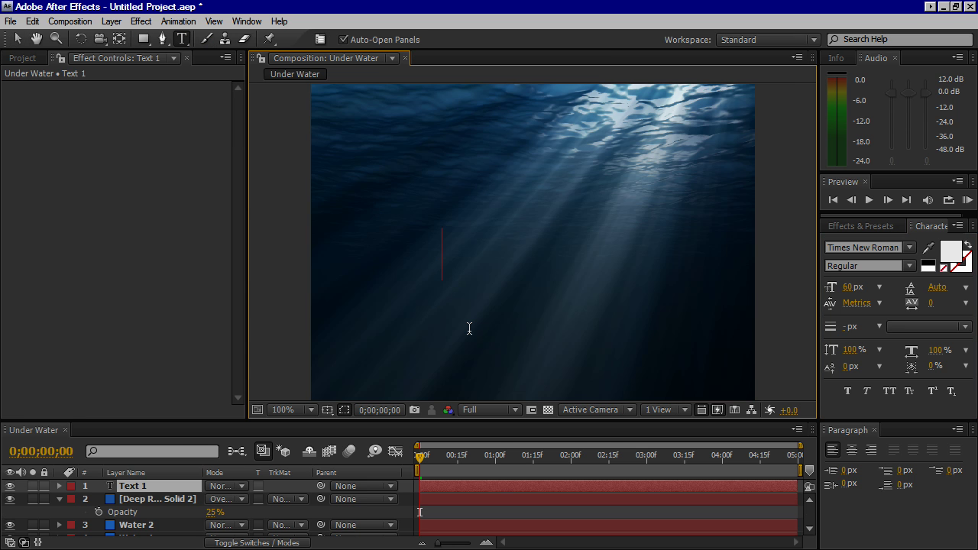
pyautogui.write('GoodpieX2')
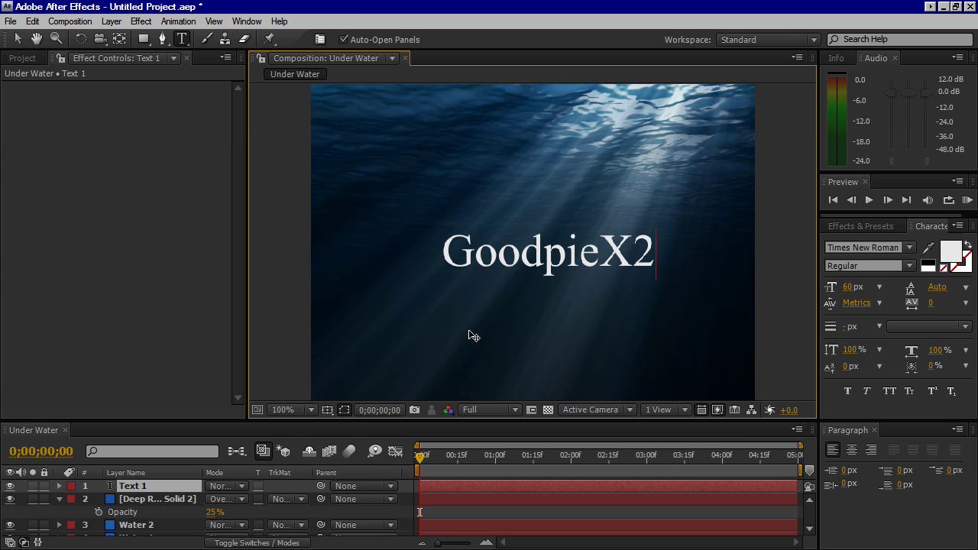
pyautogui.write('K')
pyautogui.click(17, 39)
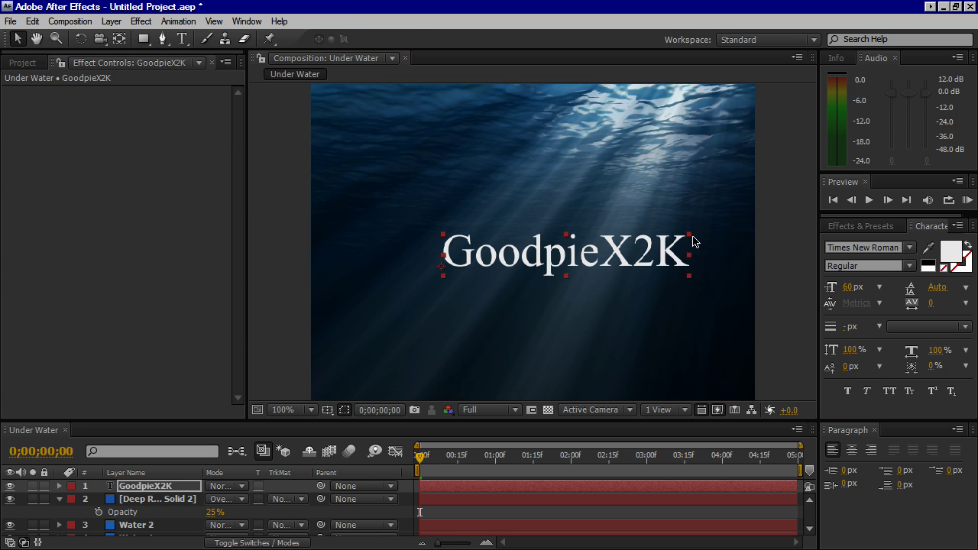
pyautogui.moveTo(690, 235); pyautogui.dragTo(717, 230)
pyautogui.moveTo(642, 276); pyautogui.dragTo(581, 357)
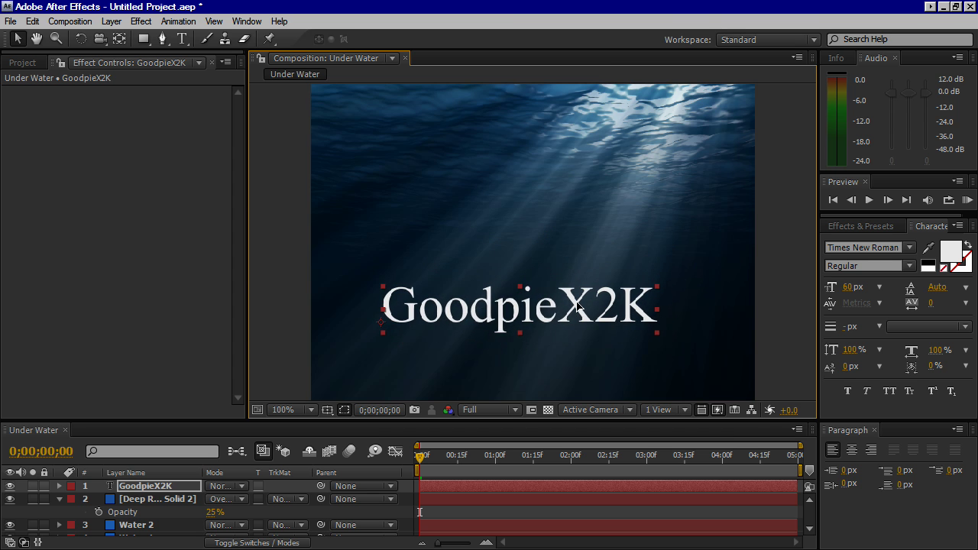
pyautogui.press(',')
pyautogui.click(679, 275)
pyautogui.press('.')
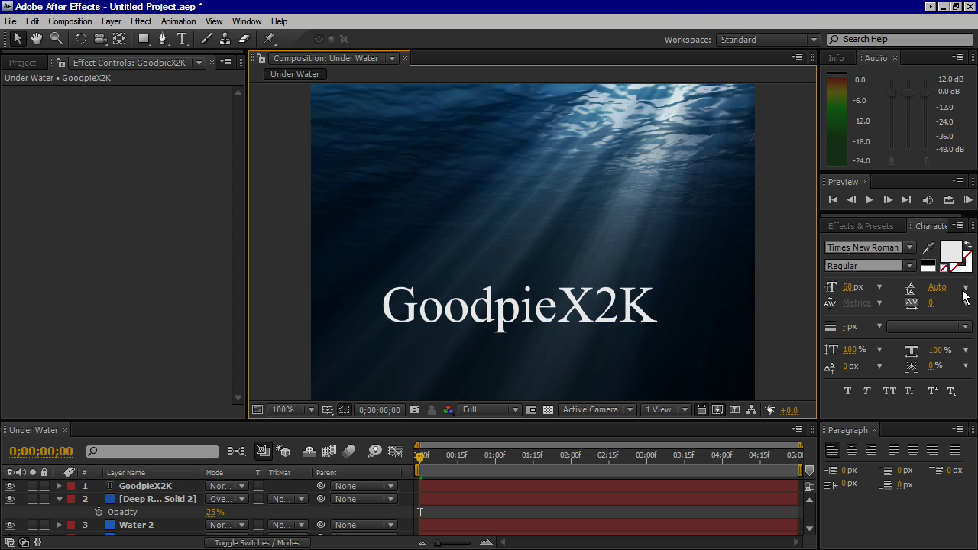
# Step: Show the Effects & Presets library and select the GoodpieX2K layer
pyautogui.click(873, 229)
pyautogui.click(832, 243)
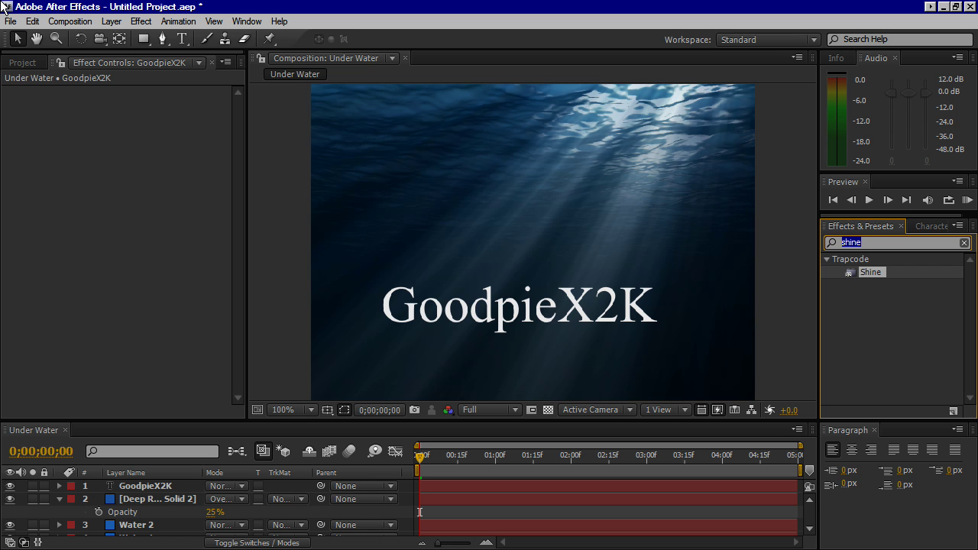
pyautogui.click(561, 317)
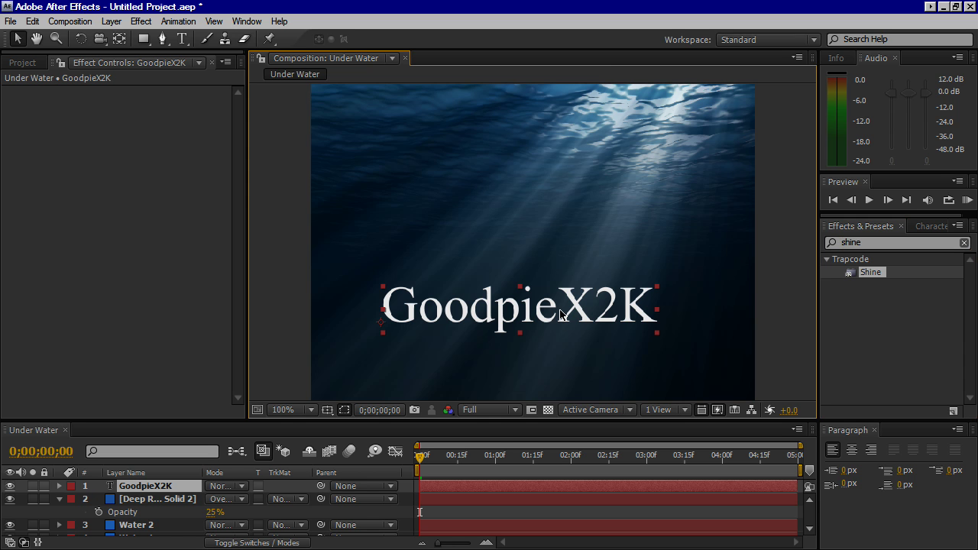
pyautogui.click(153, 487)
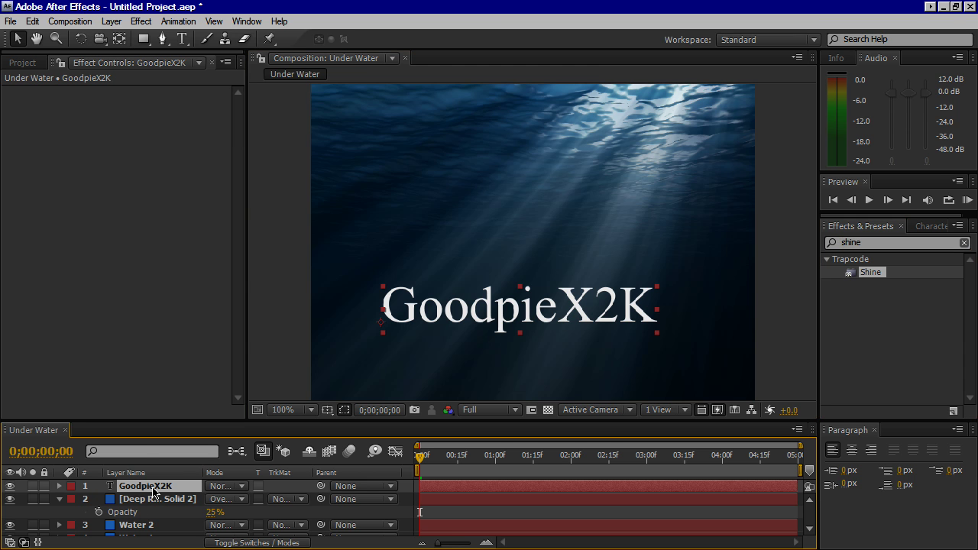
# Step: Add a Bevel and Emboss layer style to GoodpieX2K
pyautogui.click(112, 21)
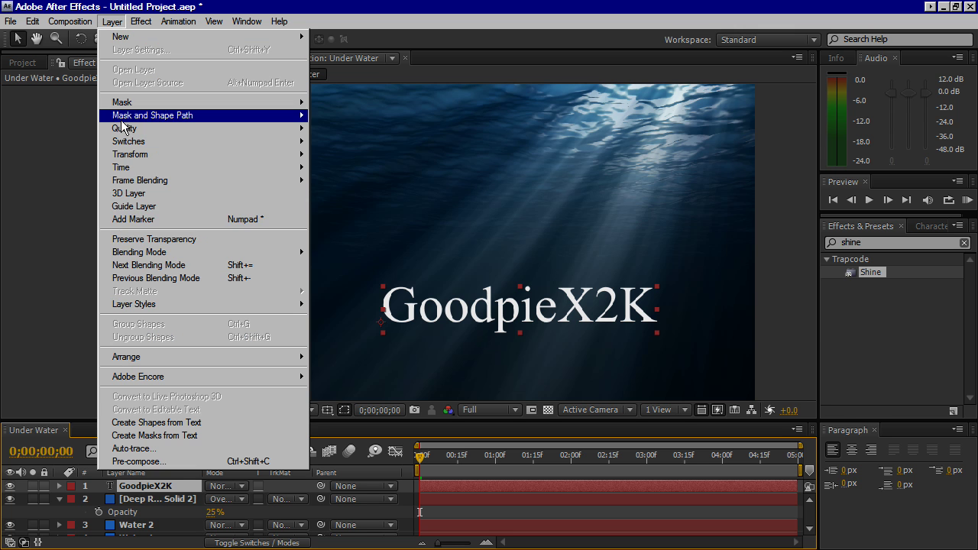
pyautogui.moveTo(178, 306)
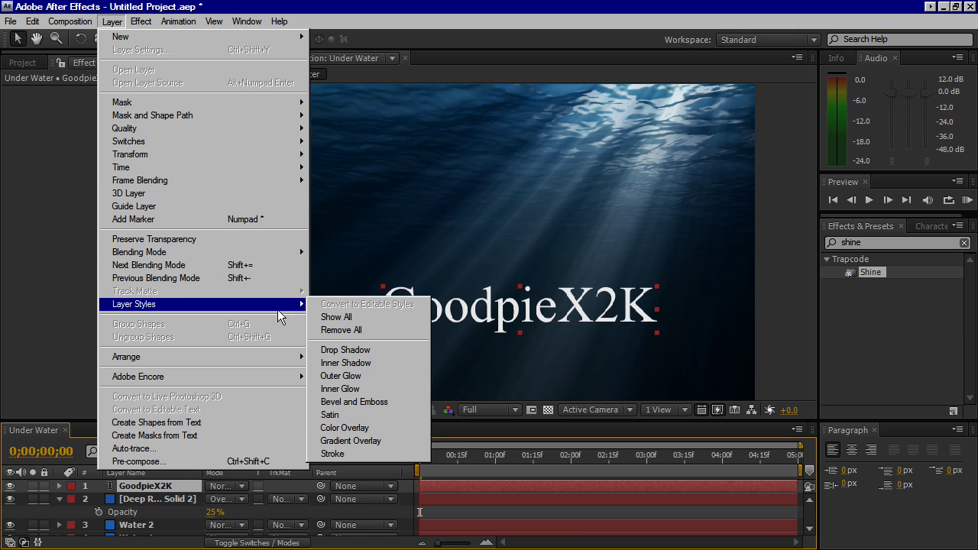
pyautogui.click(371, 402)
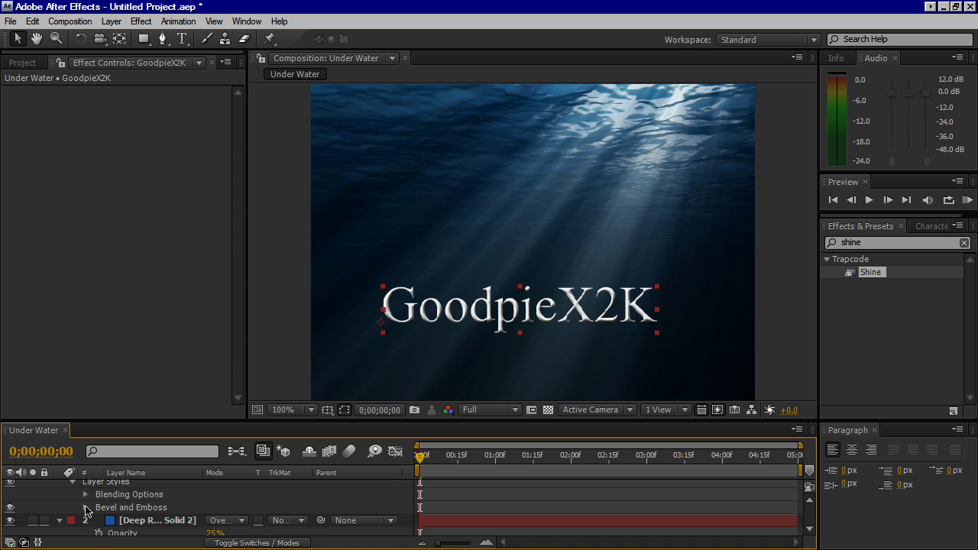
pyautogui.scroll(3, 86, 511)
pyautogui.scroll(-3, 86, 511)
pyautogui.scroll(2, 87, 516)
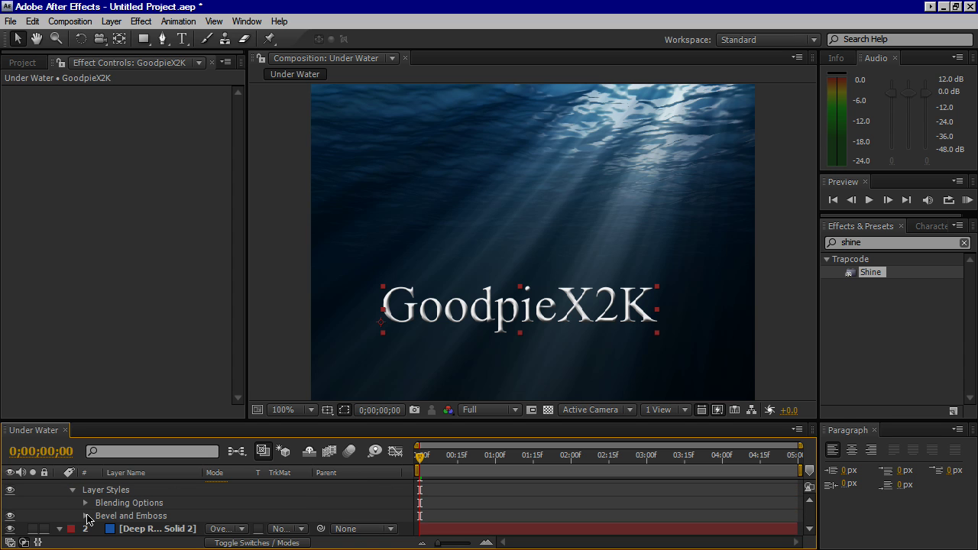
pyautogui.scroll(2, 86, 519)
pyautogui.scroll(-2, 134, 510)
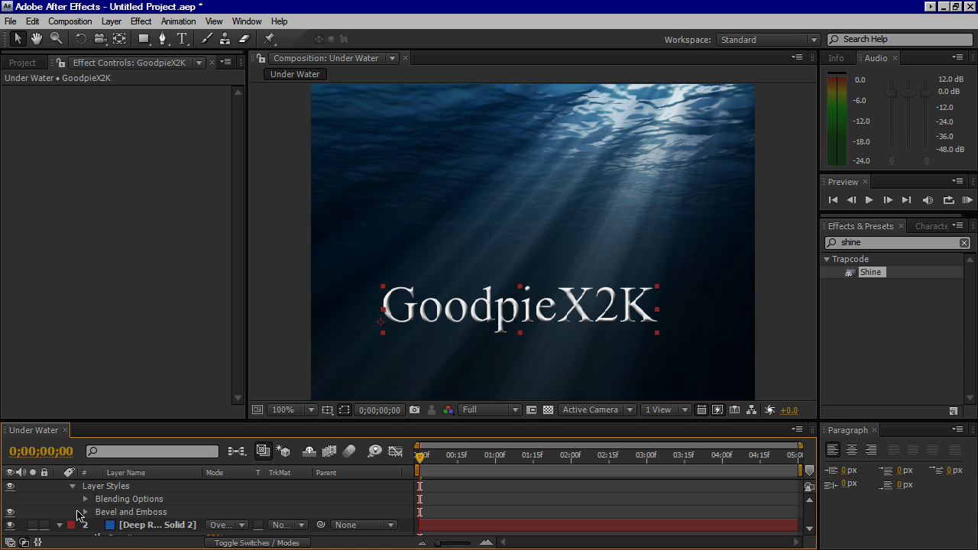
# Step: Set the Bevel and Emboss Depth to 150%, trying 120% first
pyautogui.click(84, 518)
pyautogui.scroll(-3, 138, 505)
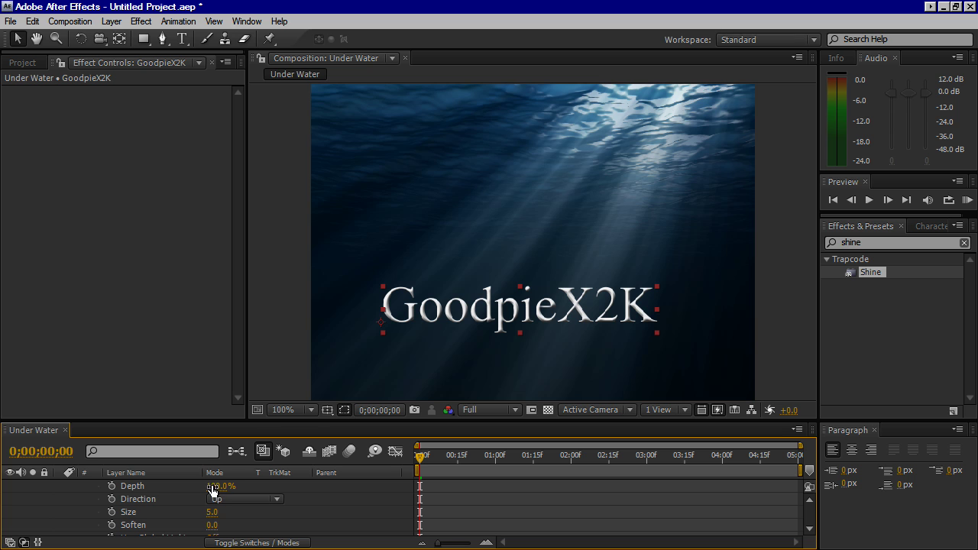
pyautogui.click(215, 484)
pyautogui.write('120')
pyautogui.press('Return')
pyautogui.scroll(2, 203, 489)
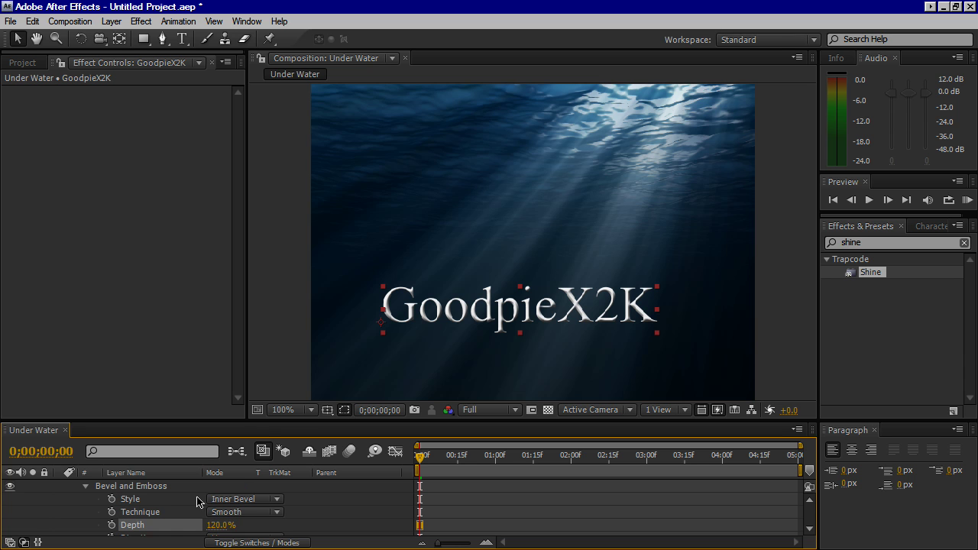
pyautogui.click(216, 525)
pyautogui.write('150')
pyautogui.press('Return')
pyautogui.scroll(-1, 372, 271)
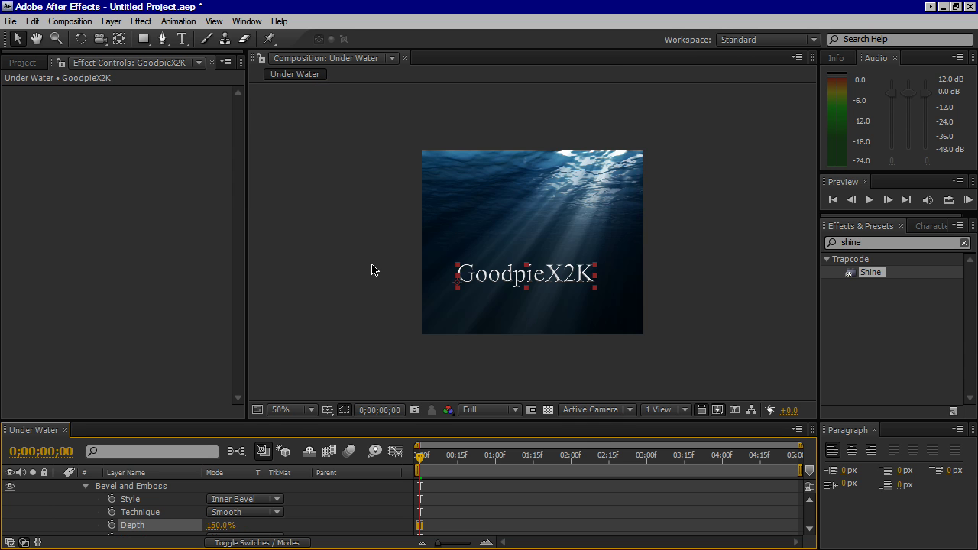
pyautogui.scroll(1, 380, 277)
pyautogui.click(380, 277)
pyautogui.scroll(-1, 317, 290)
pyautogui.scroll(1, 400, 296)
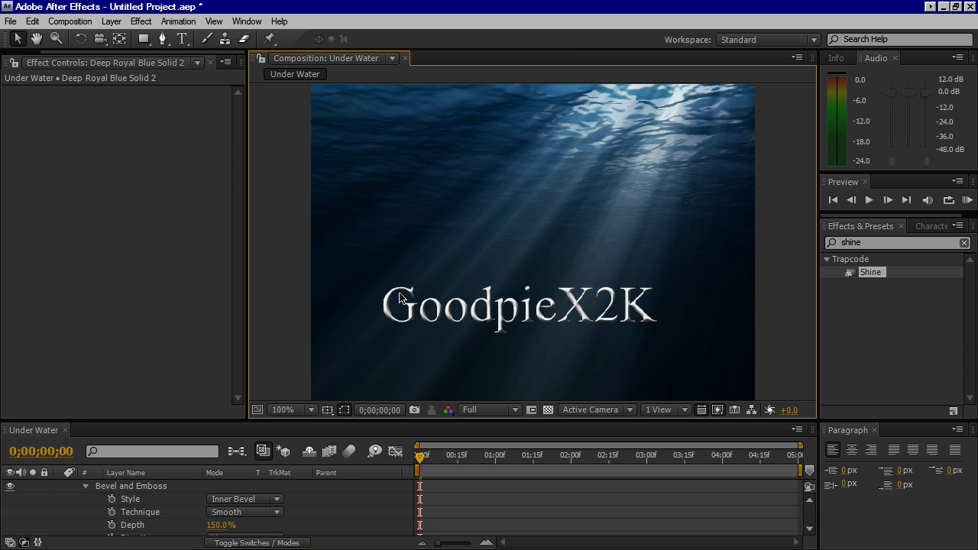
pyautogui.scroll(3, 57, 502)
pyautogui.click(60, 486)
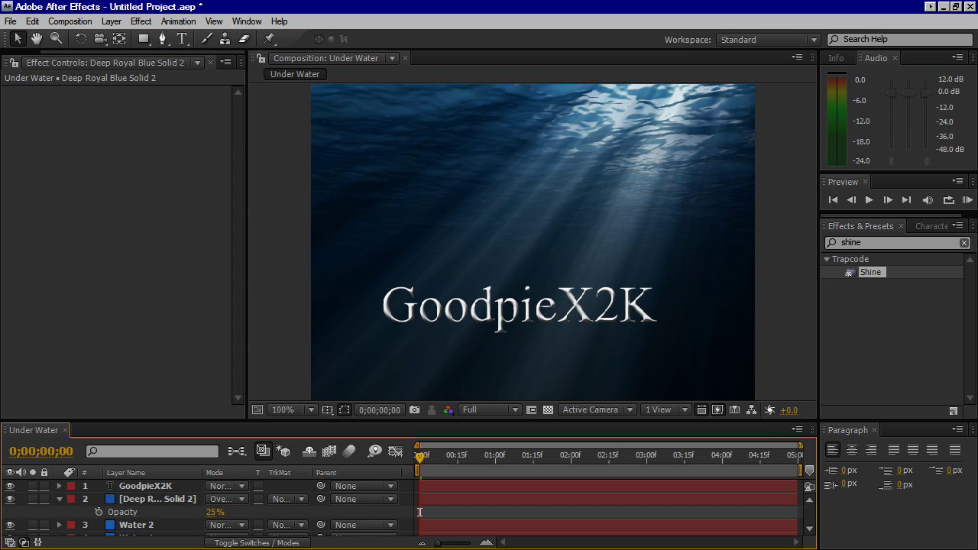
# Step: Apply Glow to GoodpieX2K, undoing one mistakenly applied to the blue solid
pyautogui.click(826, 238)
pyautogui.write('glow')
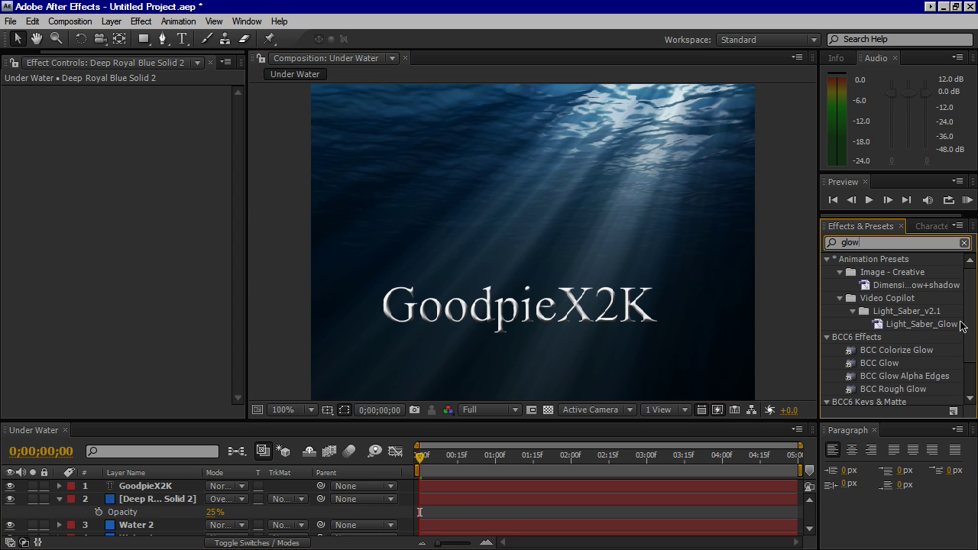
pyautogui.scroll(-2, 963, 327)
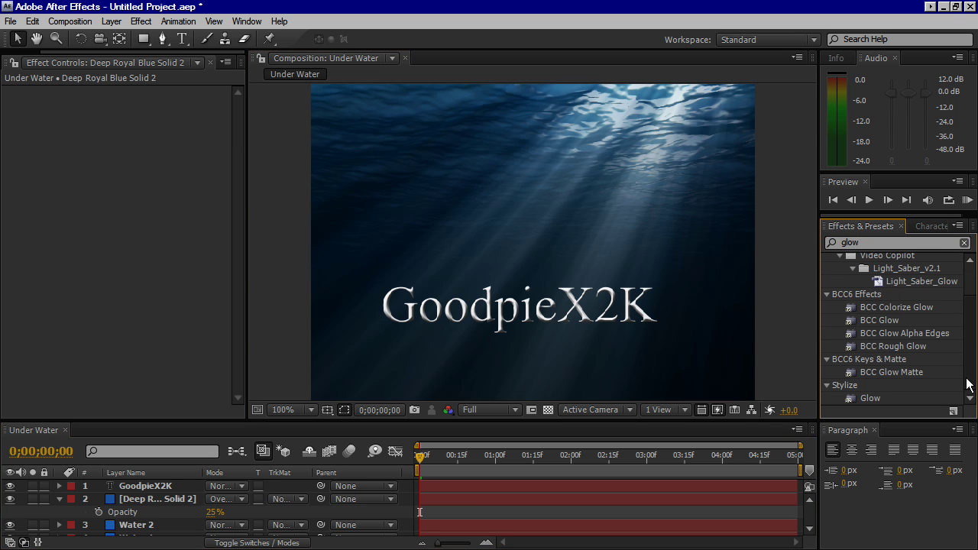
pyautogui.moveTo(870, 398); pyautogui.dragTo(90, 185)
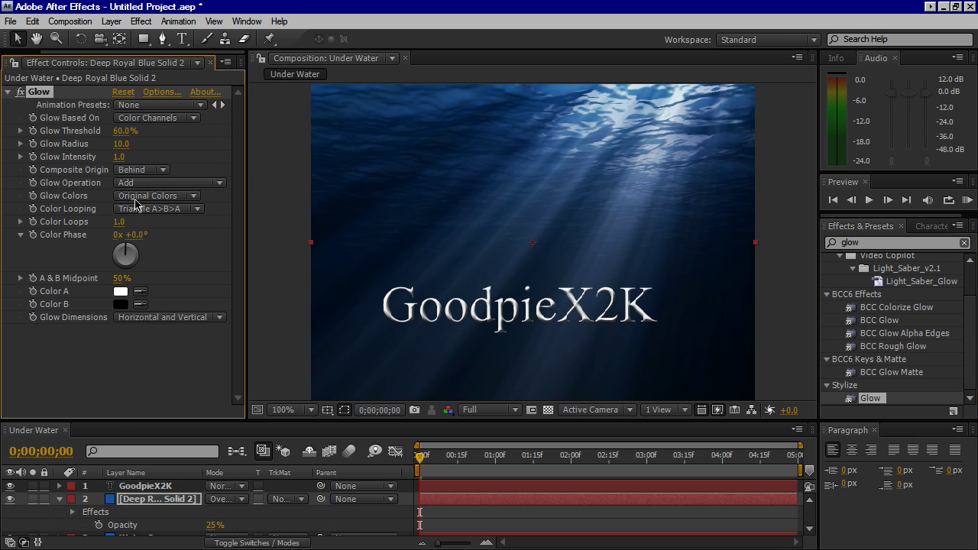
pyautogui.hotkey('ctrl', 'z')
pyautogui.click(145, 486)
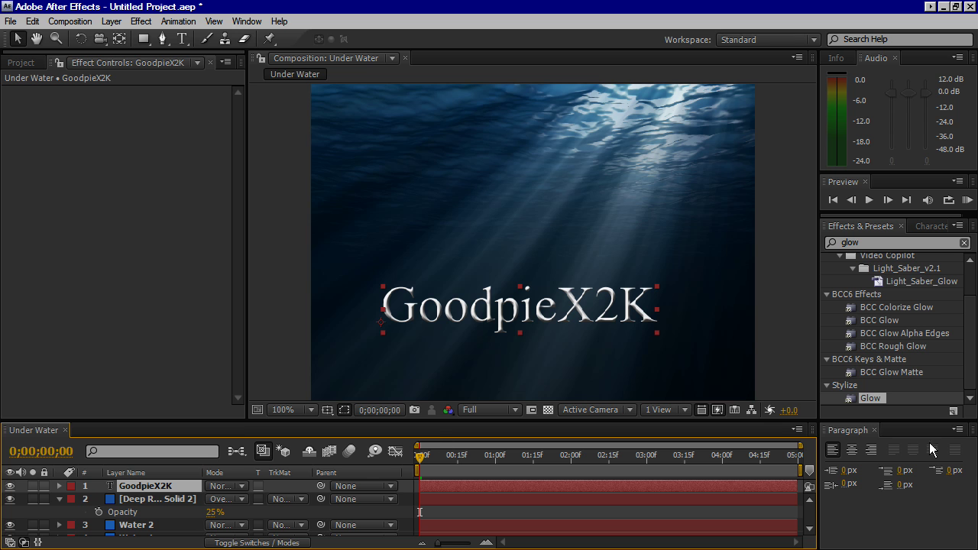
pyautogui.moveTo(870, 398); pyautogui.dragTo(156, 154)
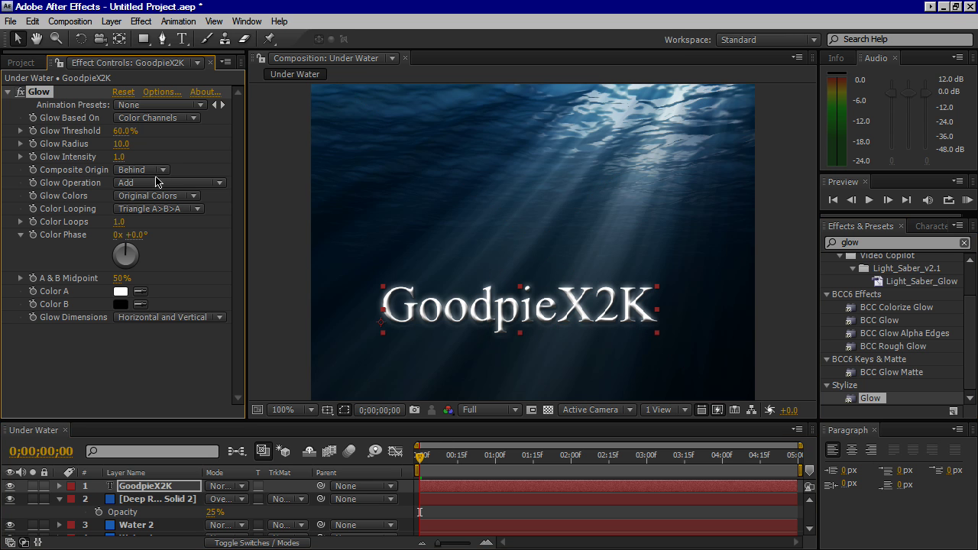
pyautogui.click(9, 92)
# Step: Add a second Glow to GoodpieX2K with Glow Radius 50
pyautogui.moveTo(870, 398); pyautogui.dragTo(67, 146)
pyautogui.click(120, 157)
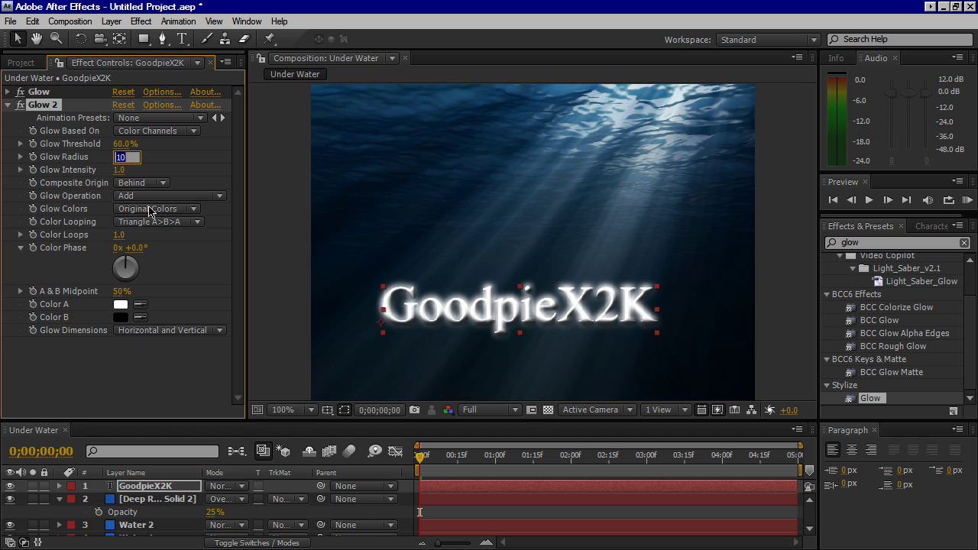
pyautogui.write('50')
pyautogui.press('Return')
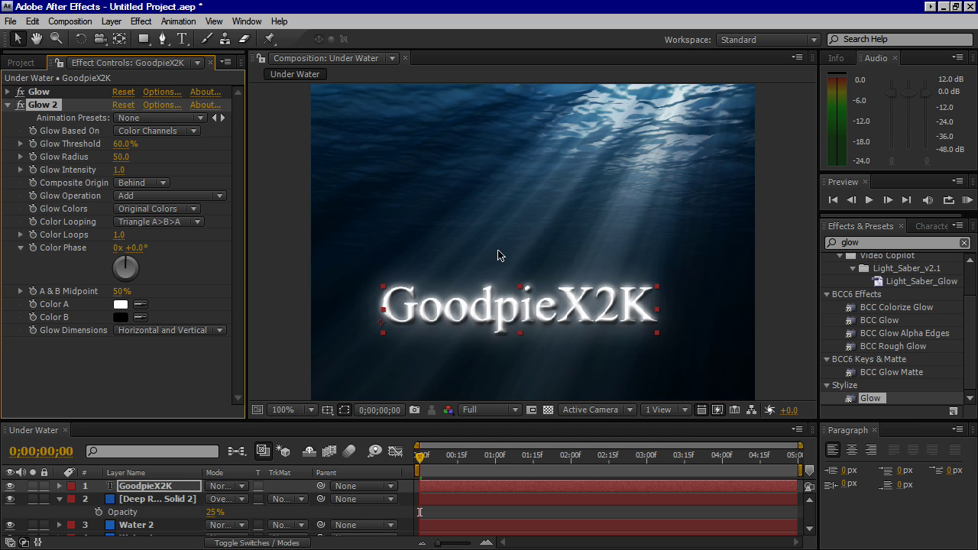
pyautogui.click(498, 256)
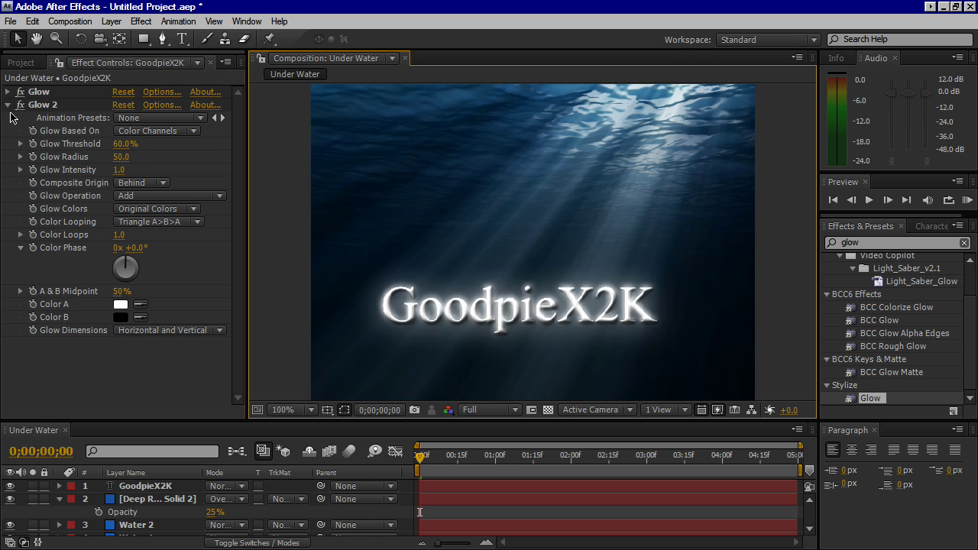
pyautogui.click(8, 104)
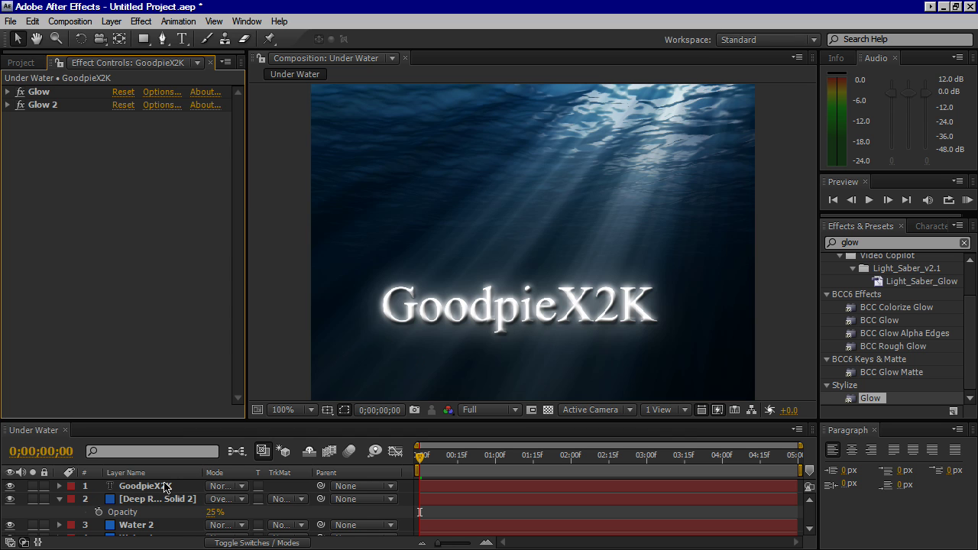
# Step: Move the GoodpieX2K layer below Water 2 in the layer stack
pyautogui.click(59, 499)
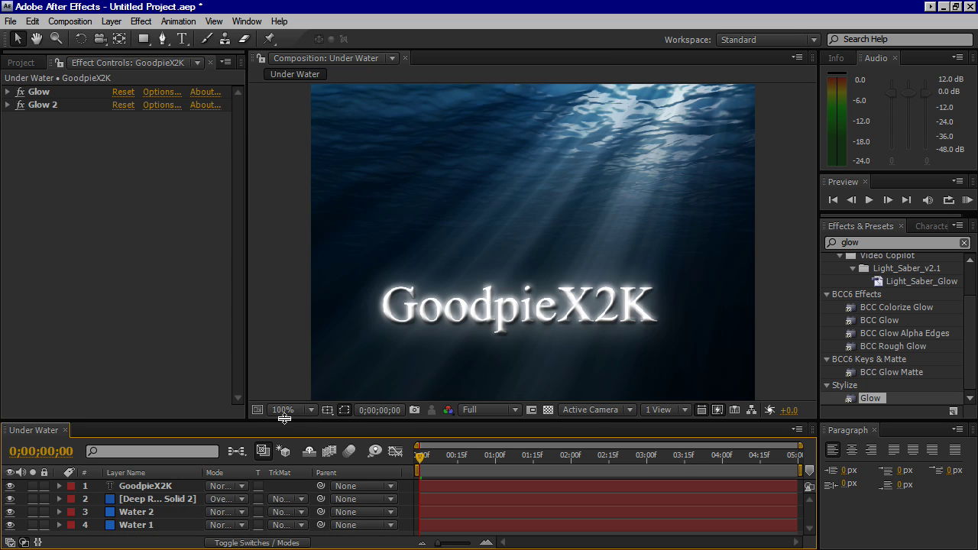
pyautogui.moveTo(284, 419); pyautogui.dragTo(282, 370)
pyautogui.moveTo(156, 437); pyautogui.dragTo(156, 467)
pyautogui.click(489, 256)
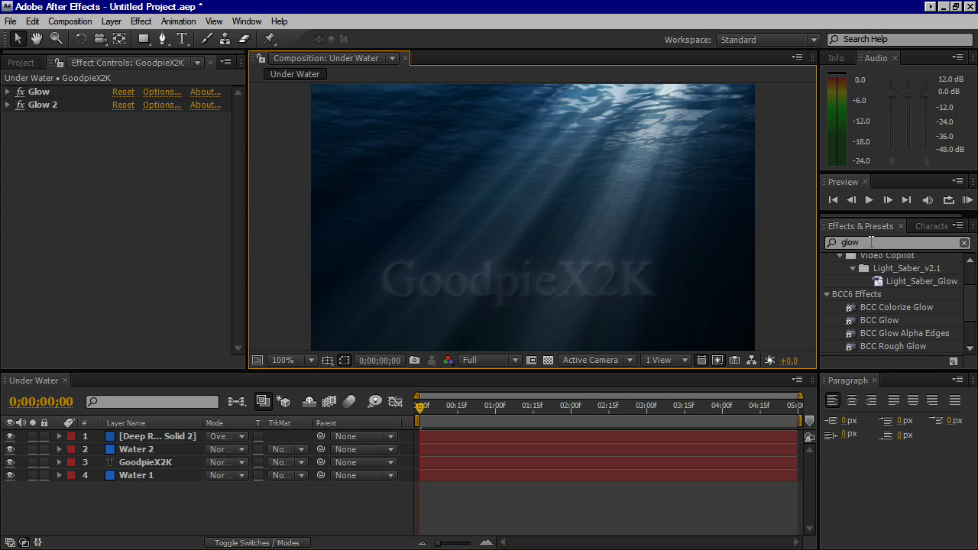
# Step: Apply Distort > Ripple to GoodpieX2K with Radius 40 and Ripple Phase 20°
pyautogui.click(833, 244)
pyautogui.write('ripple')
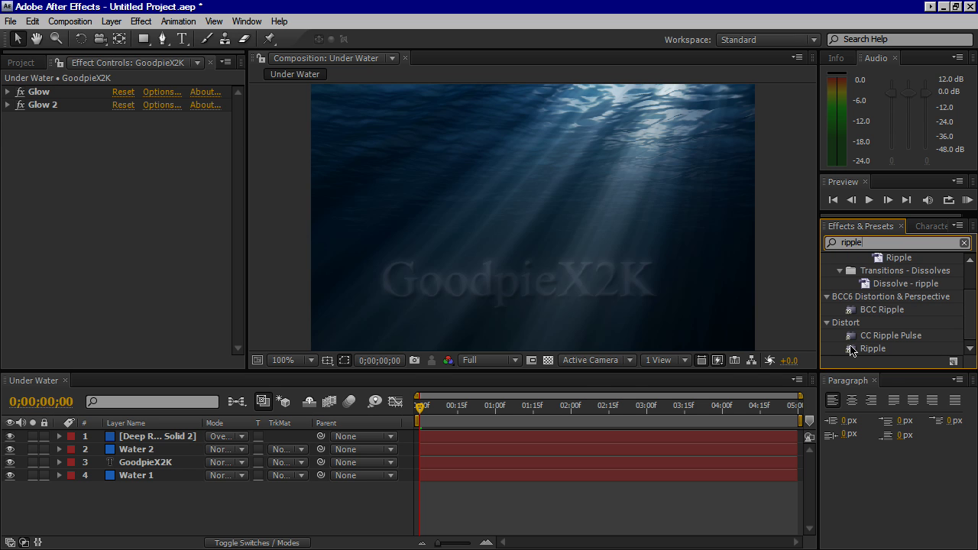
pyautogui.moveTo(866, 349); pyautogui.dragTo(173, 462)
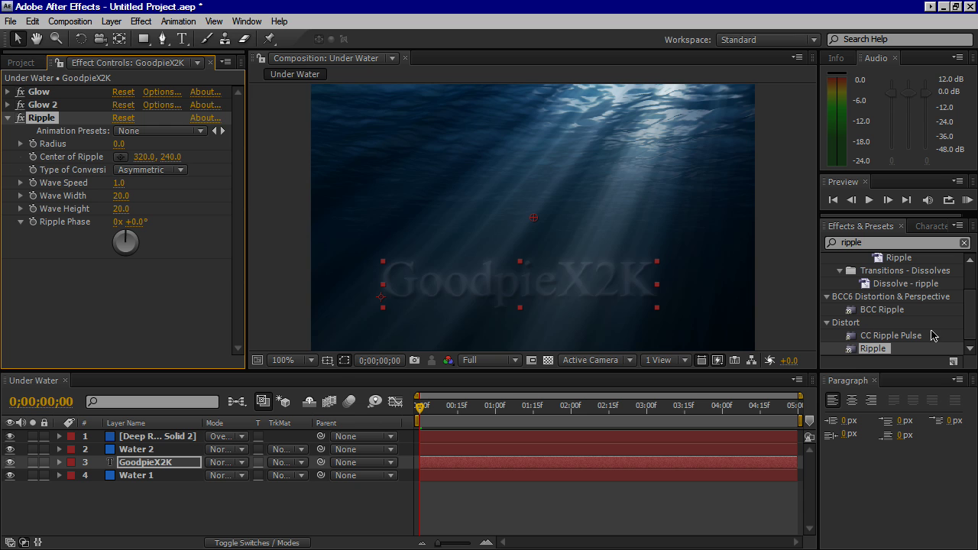
pyautogui.click(119, 145)
pyautogui.write('40')
pyautogui.press('Return')
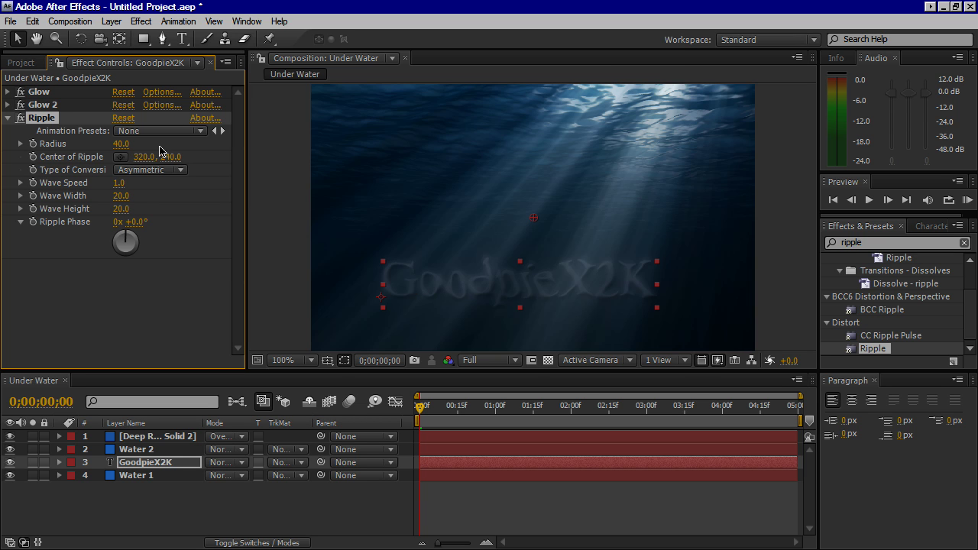
pyautogui.moveTo(136, 222)
pyautogui.mouseDown()
pyautogui.moveTo(163, 221)
pyautogui.moveTo(137, 222)
pyautogui.mouseUp()
pyautogui.click(136, 221)
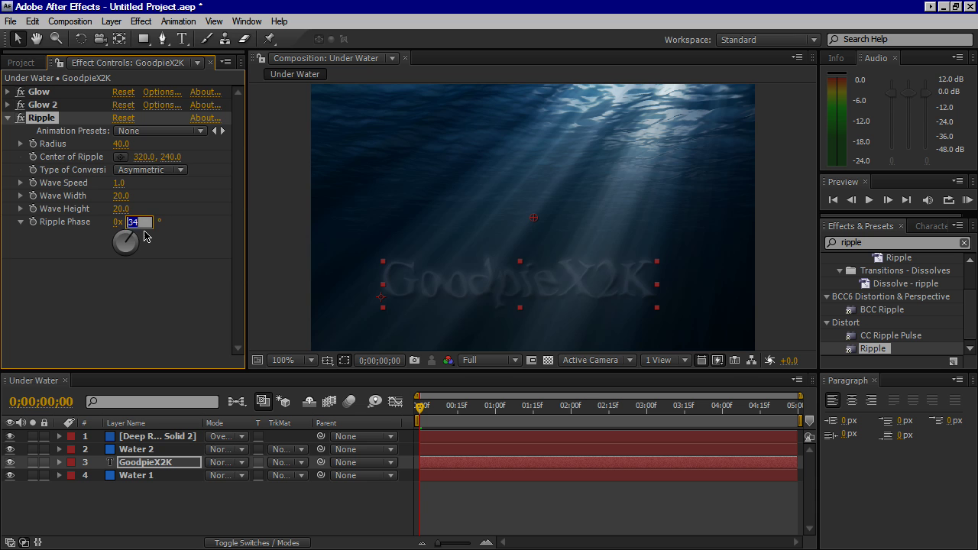
pyautogui.write('20')
pyautogui.press('Return')
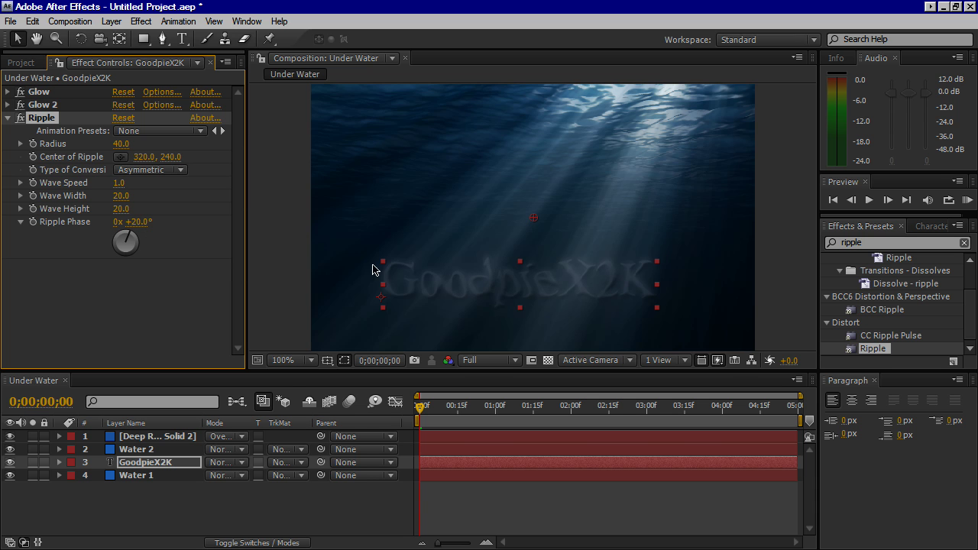
pyautogui.click(392, 212)
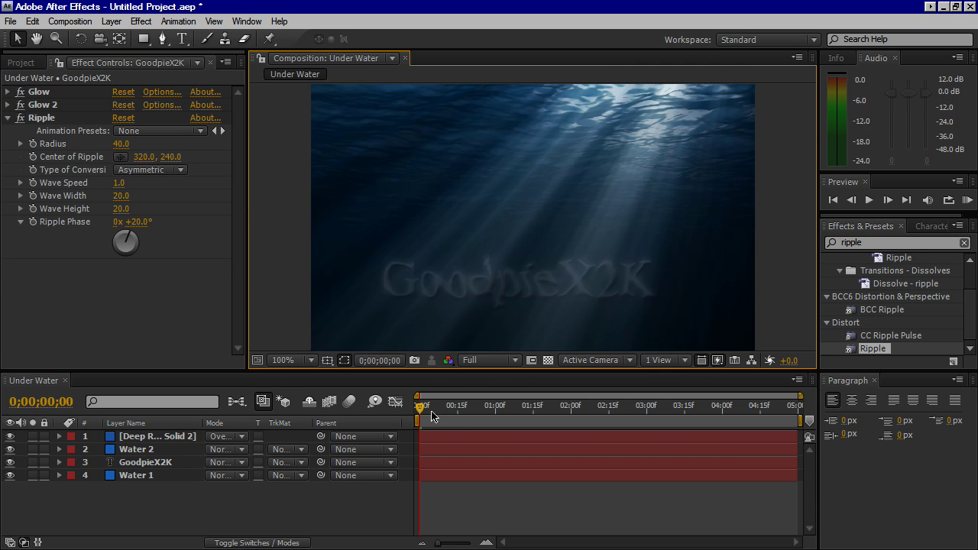